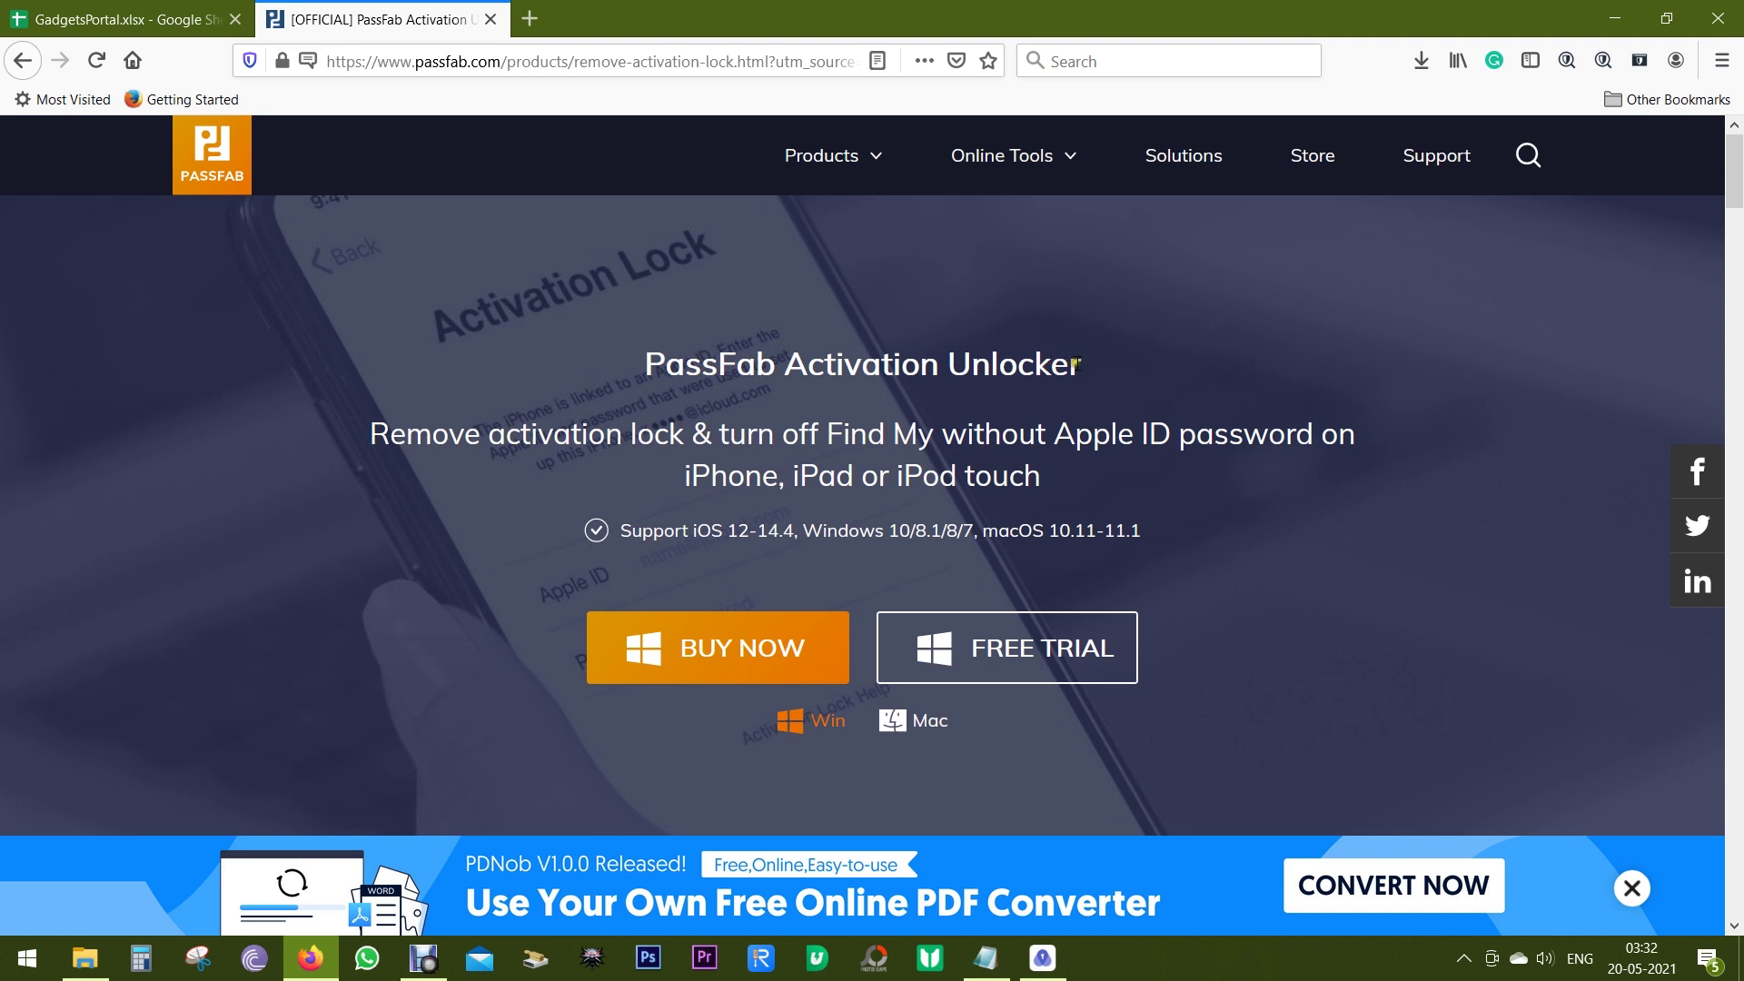
# Highlight the product name and the tagline phrases 'Remove activation lock', 'password' and 'turn off Find My'
pyautogui.moveTo(1076, 364); pyautogui.dragTo(653, 337)
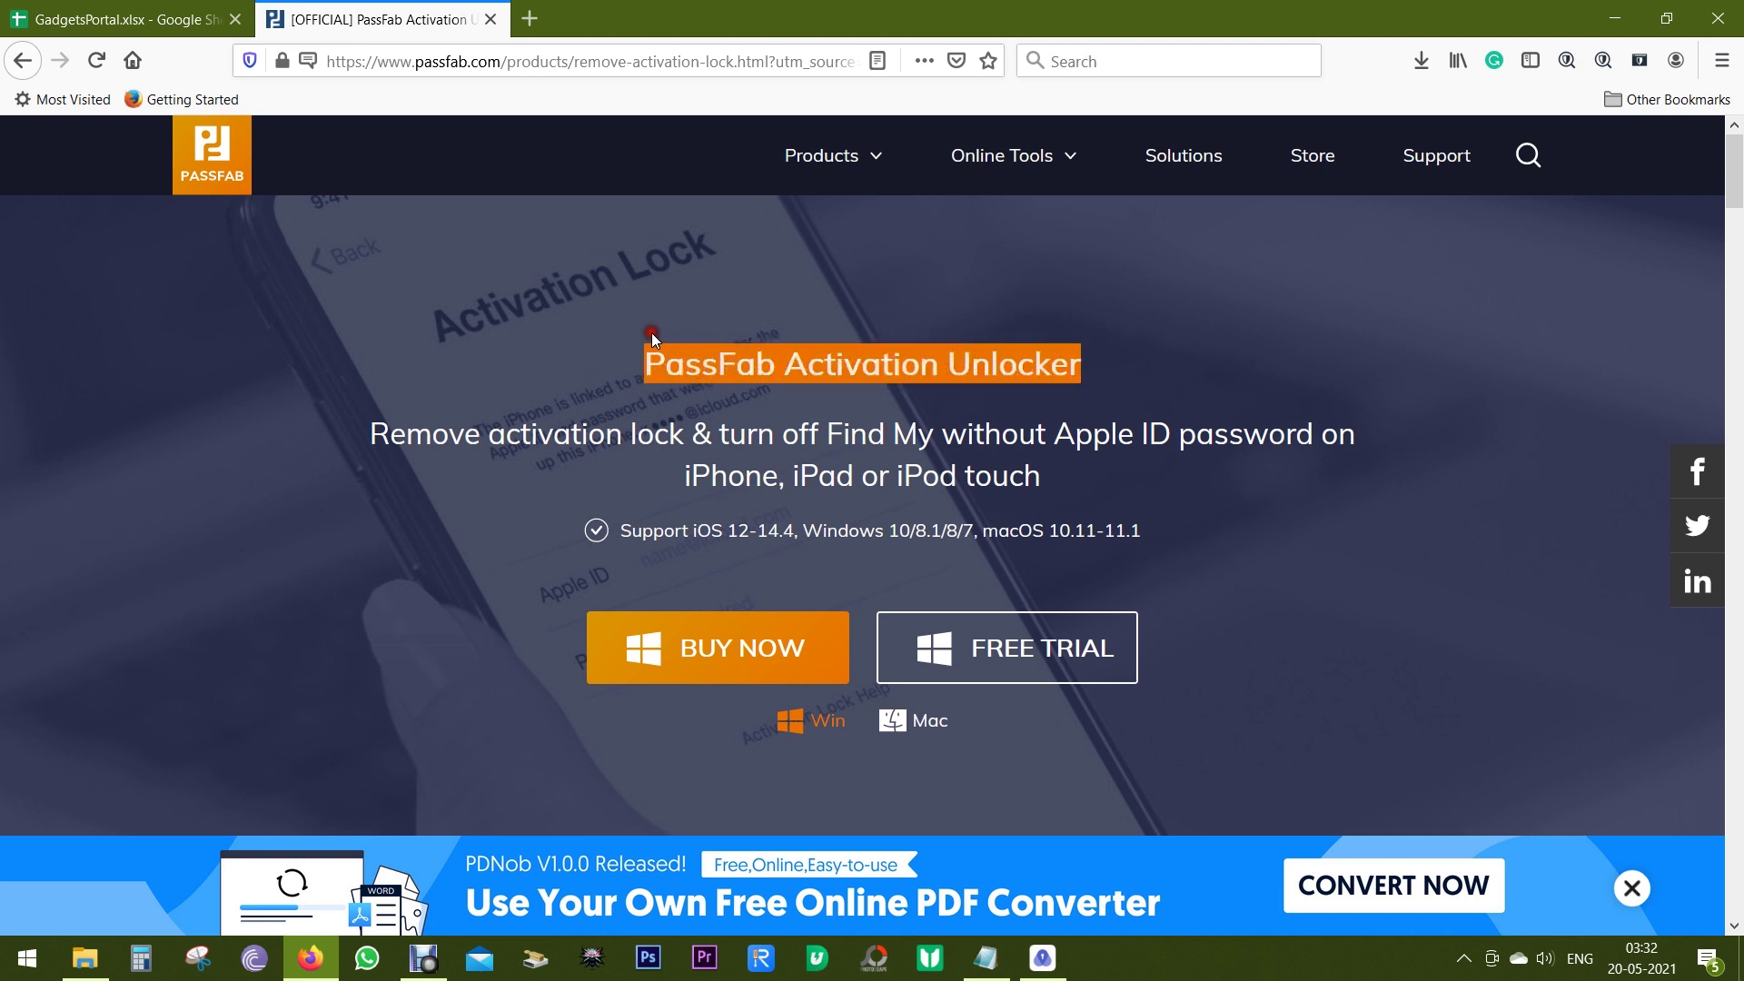
pyautogui.moveTo(370, 433); pyautogui.dragTo(684, 436)
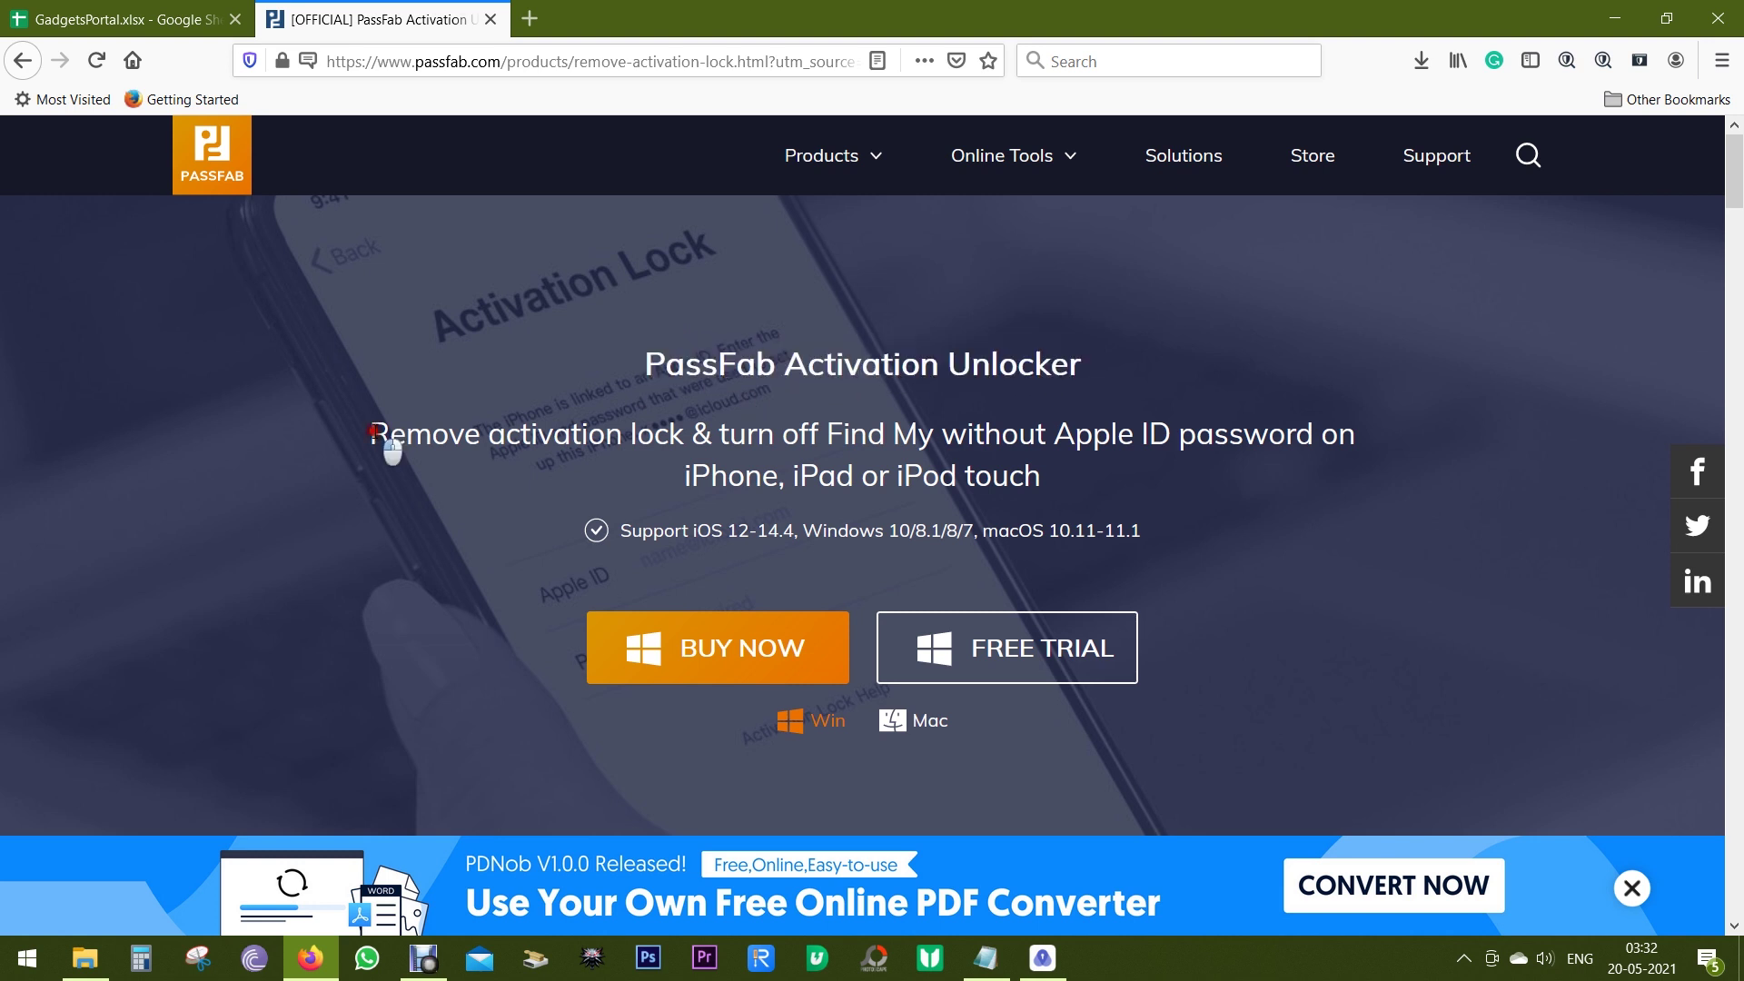
pyautogui.moveTo(1181, 433); pyautogui.dragTo(1314, 445)
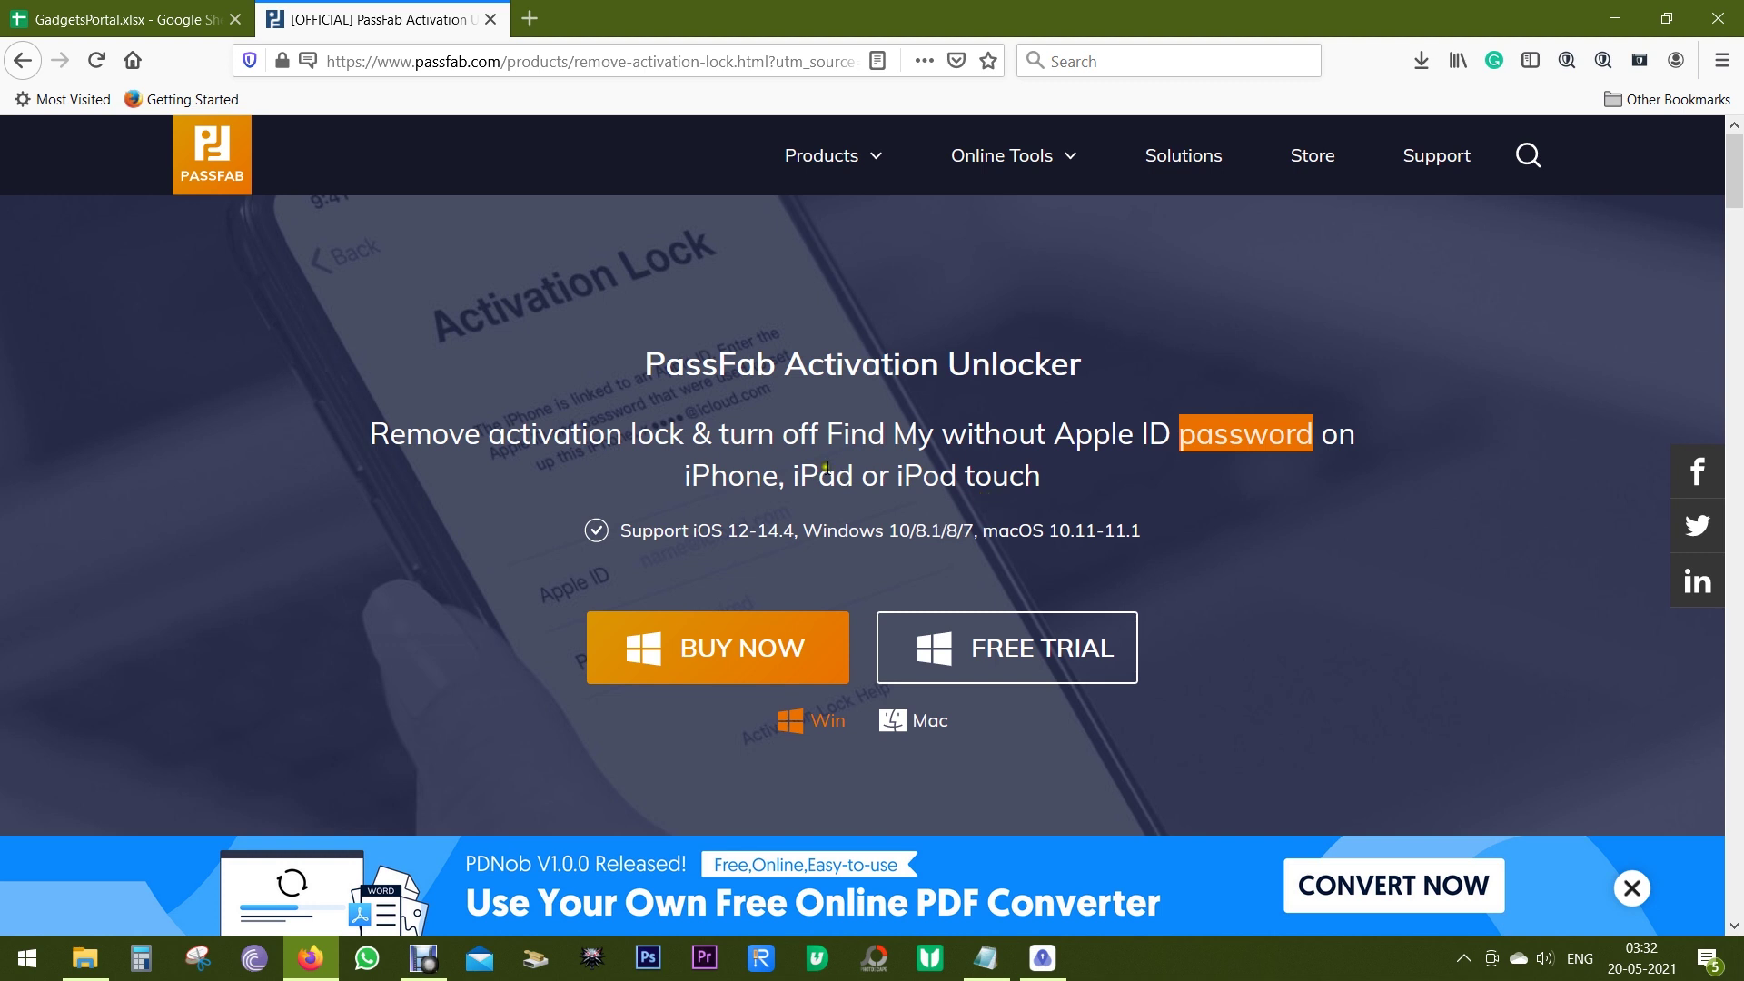
pyautogui.moveTo(720, 434); pyautogui.dragTo(933, 433)
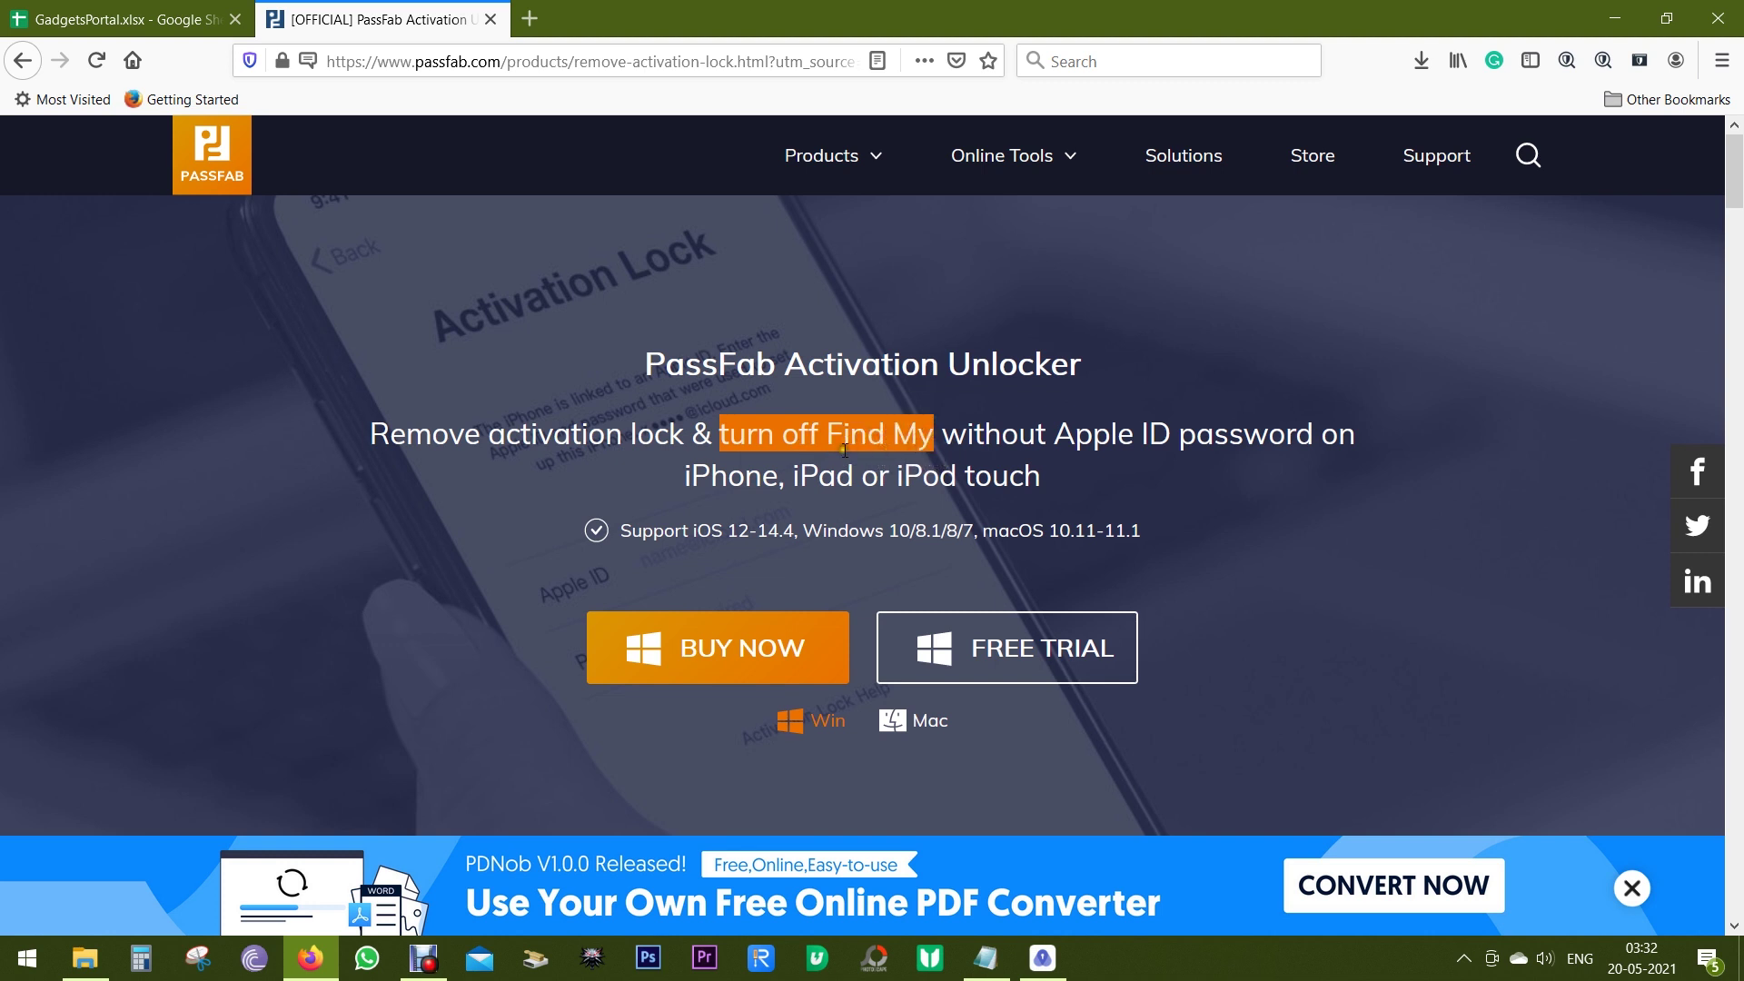
pyautogui.click(1104, 537)
pyautogui.scroll(-5, 1111, 547)
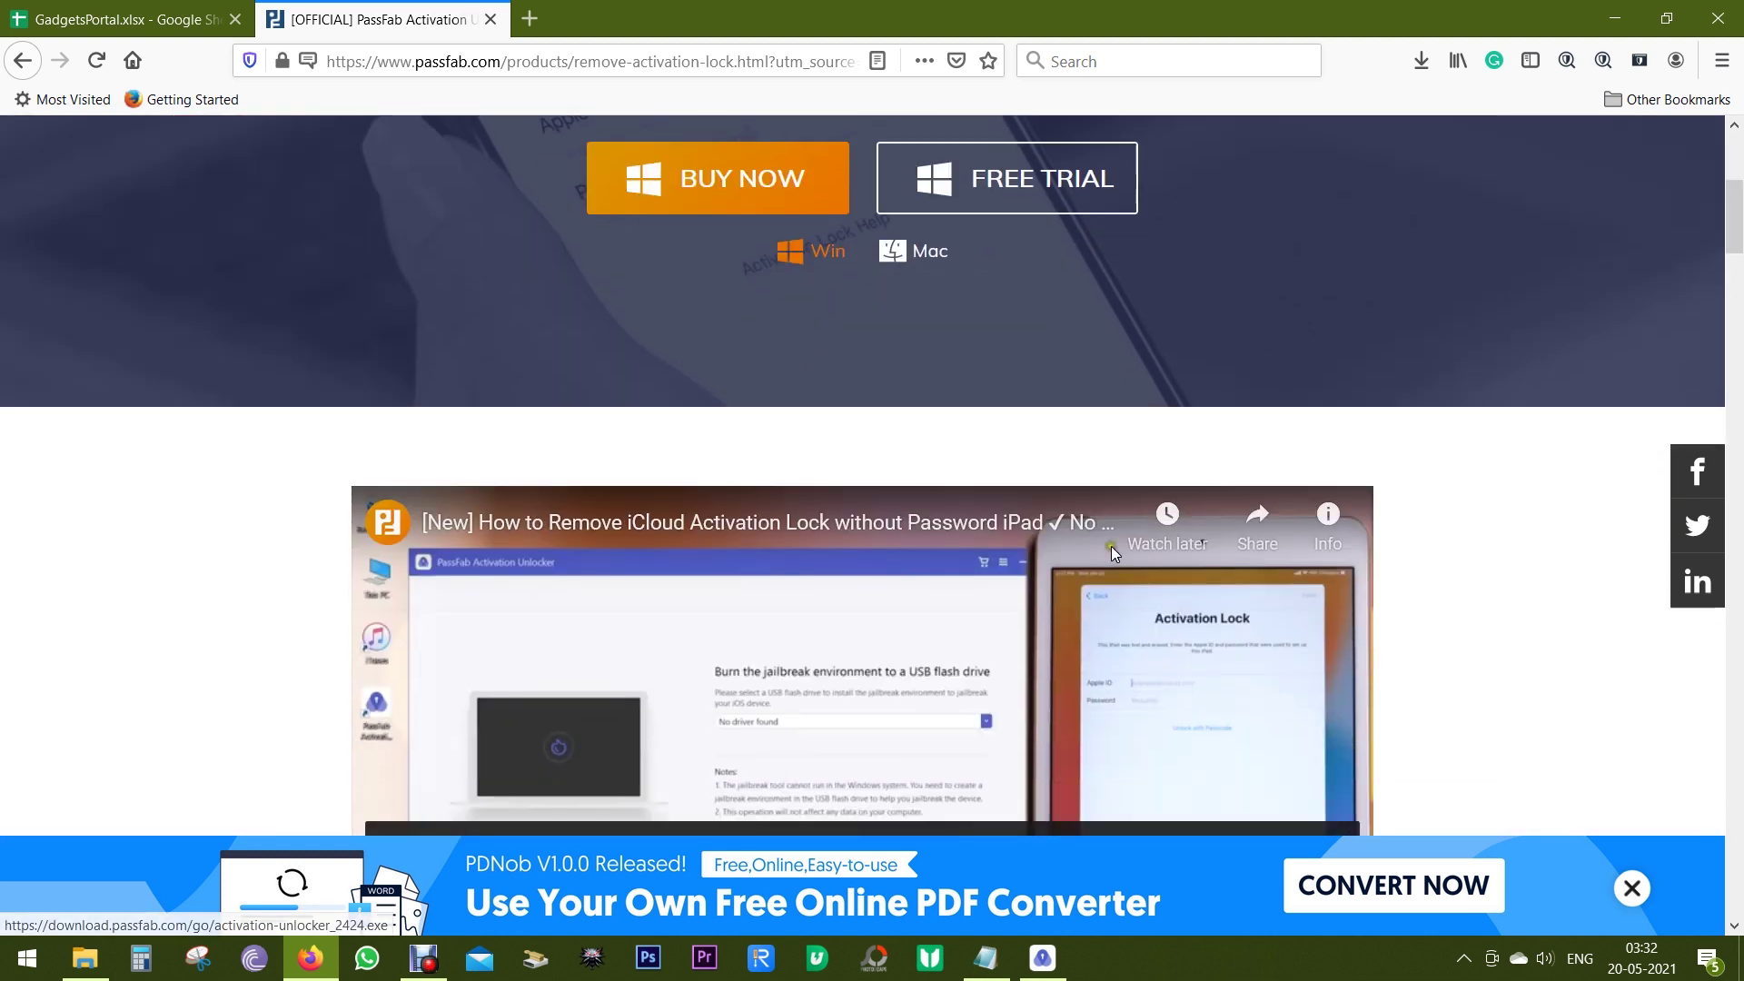
pyautogui.scroll(-4, 1111, 547)
pyautogui.scroll(-2, 1112, 553)
pyautogui.scroll(-2, 1112, 554)
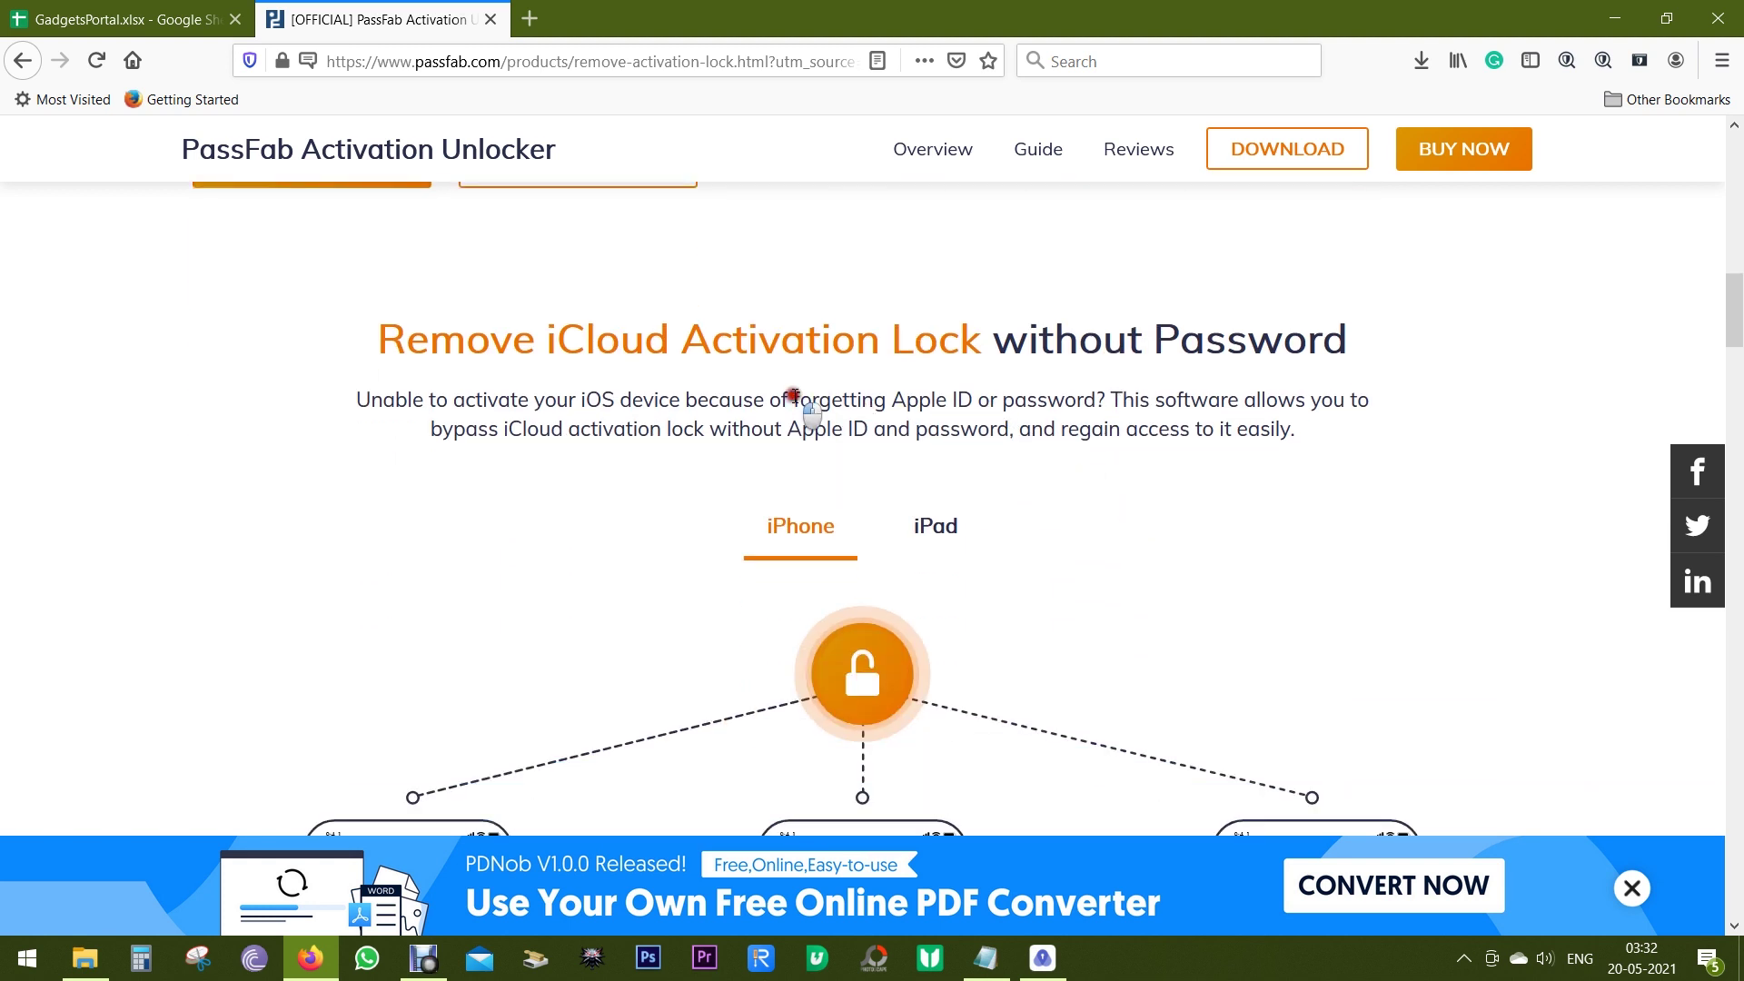
# Highlight 'forgetting', then switch the lock-screen illustrations to iPad, iPhone, and back to iPad
pyautogui.moveTo(792, 400); pyautogui.dragTo(886, 401)
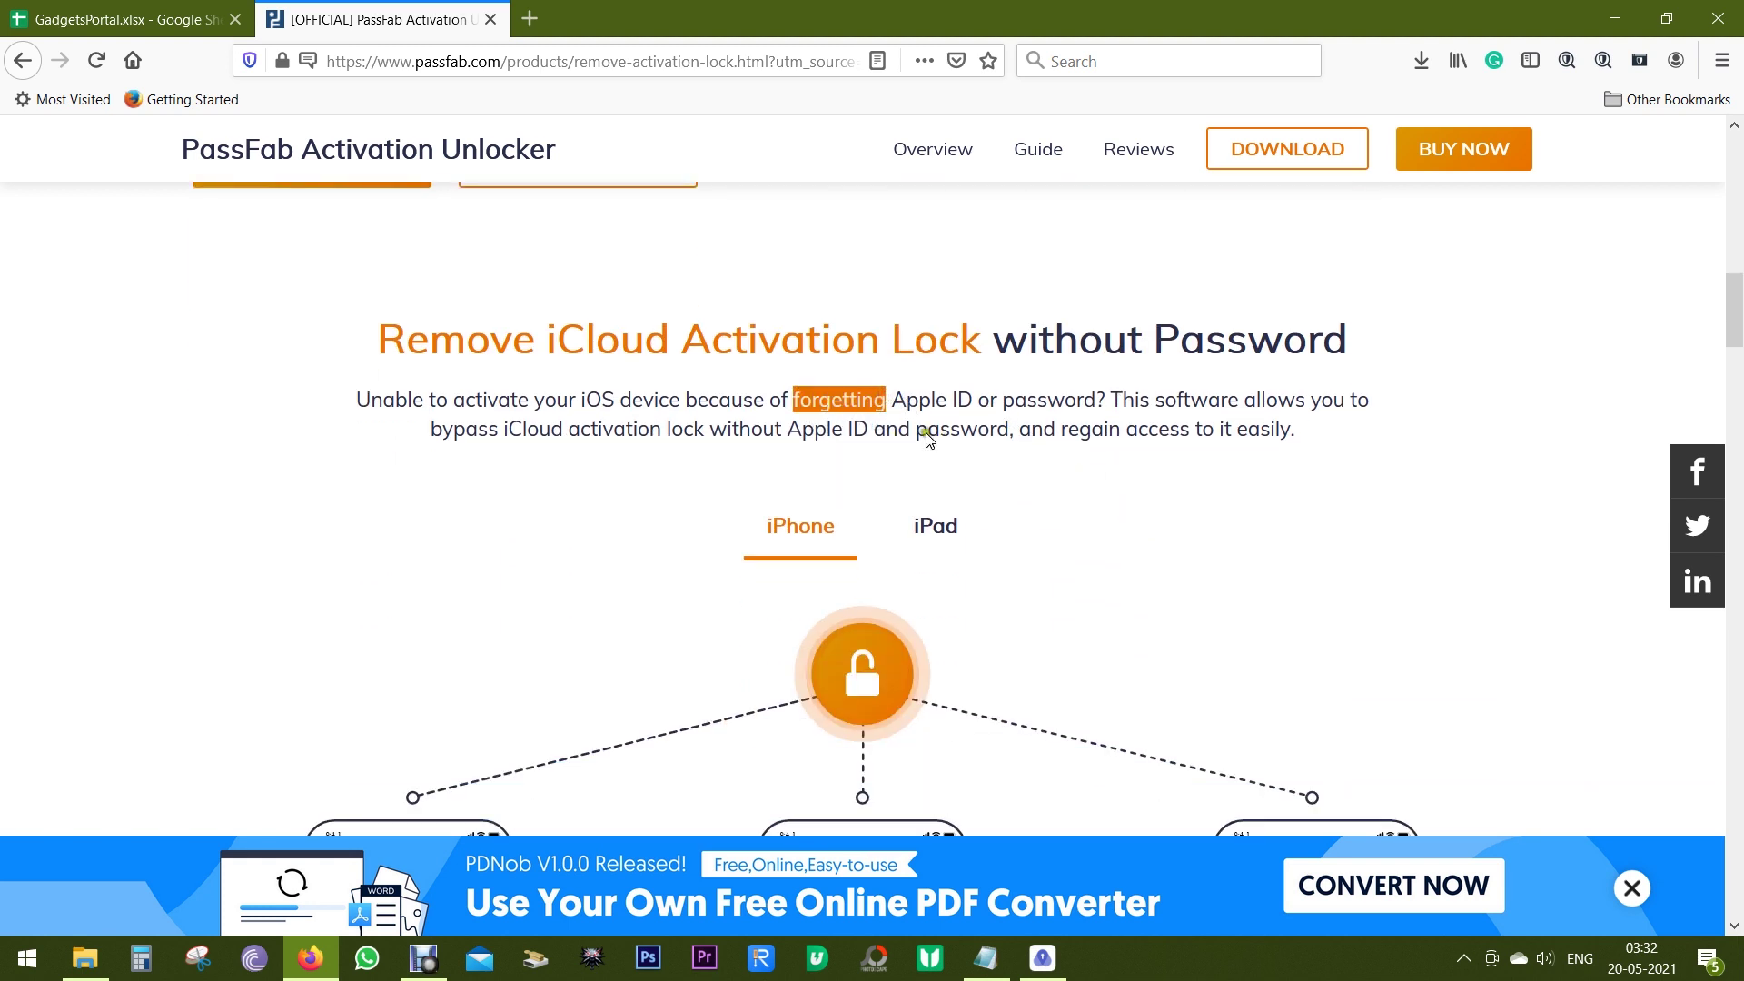
pyautogui.click(1101, 512)
pyautogui.scroll(-1, 1097, 532)
pyautogui.scroll(-1, 1097, 533)
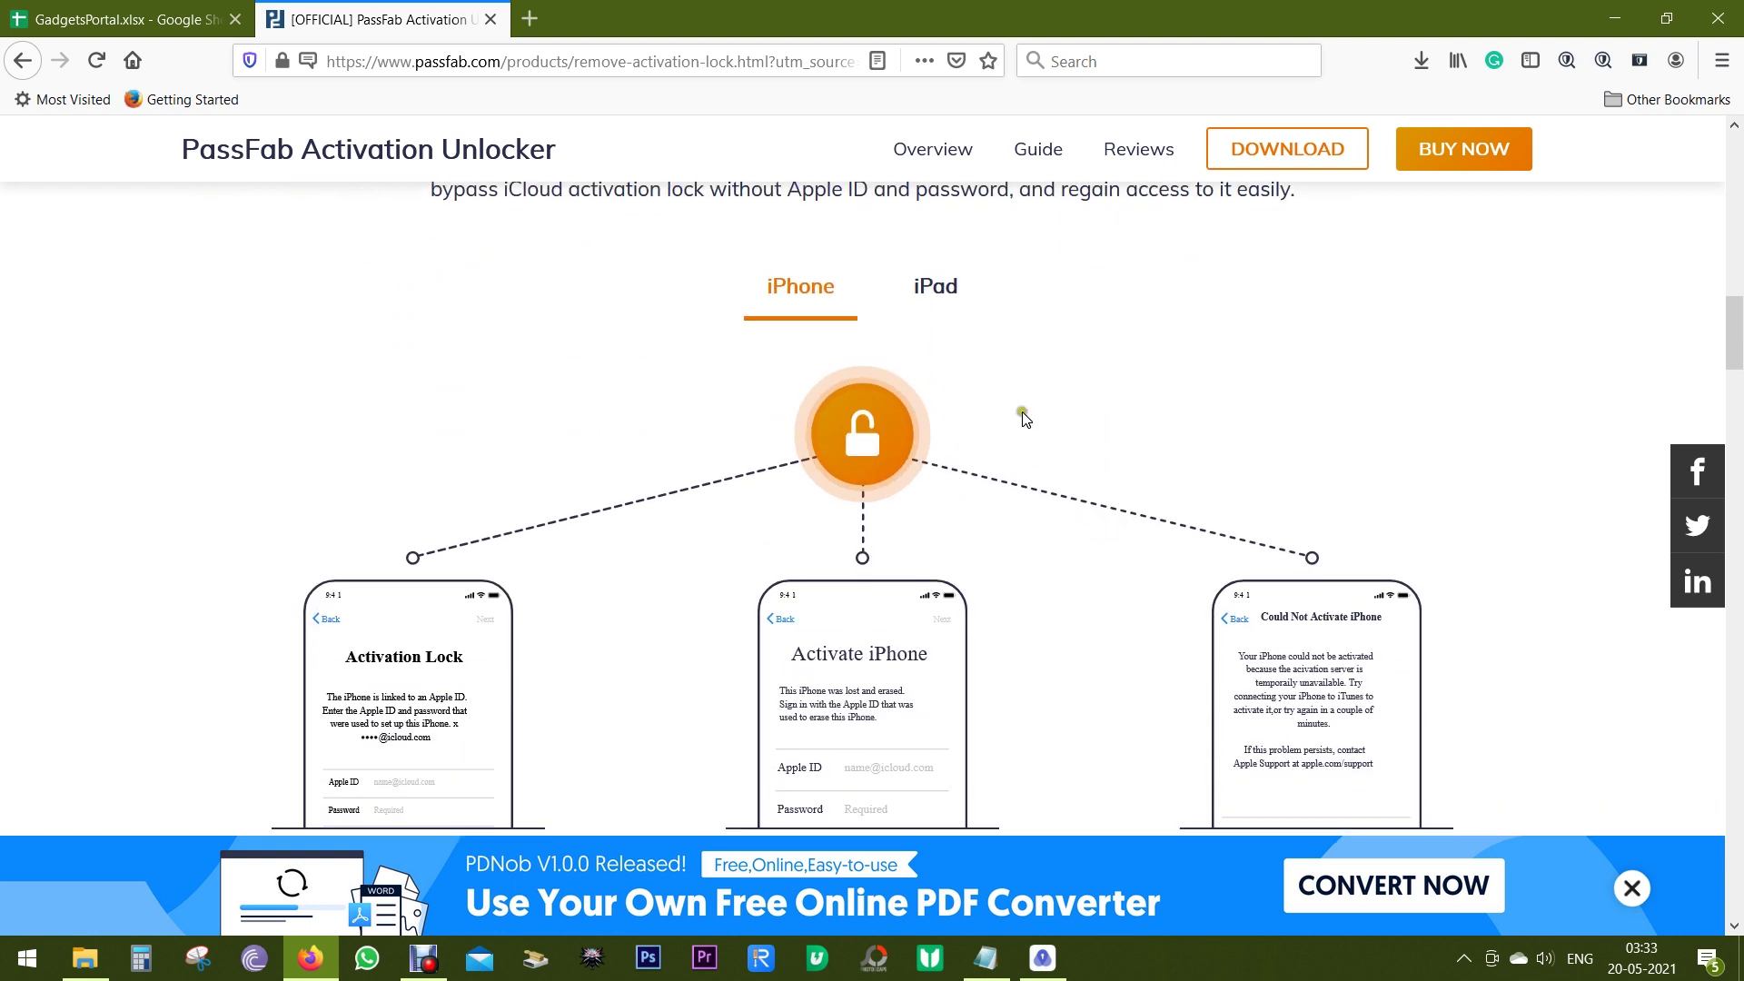
pyautogui.click(924, 306)
pyautogui.click(815, 308)
pyautogui.click(935, 292)
pyautogui.scroll(-2, 1054, 380)
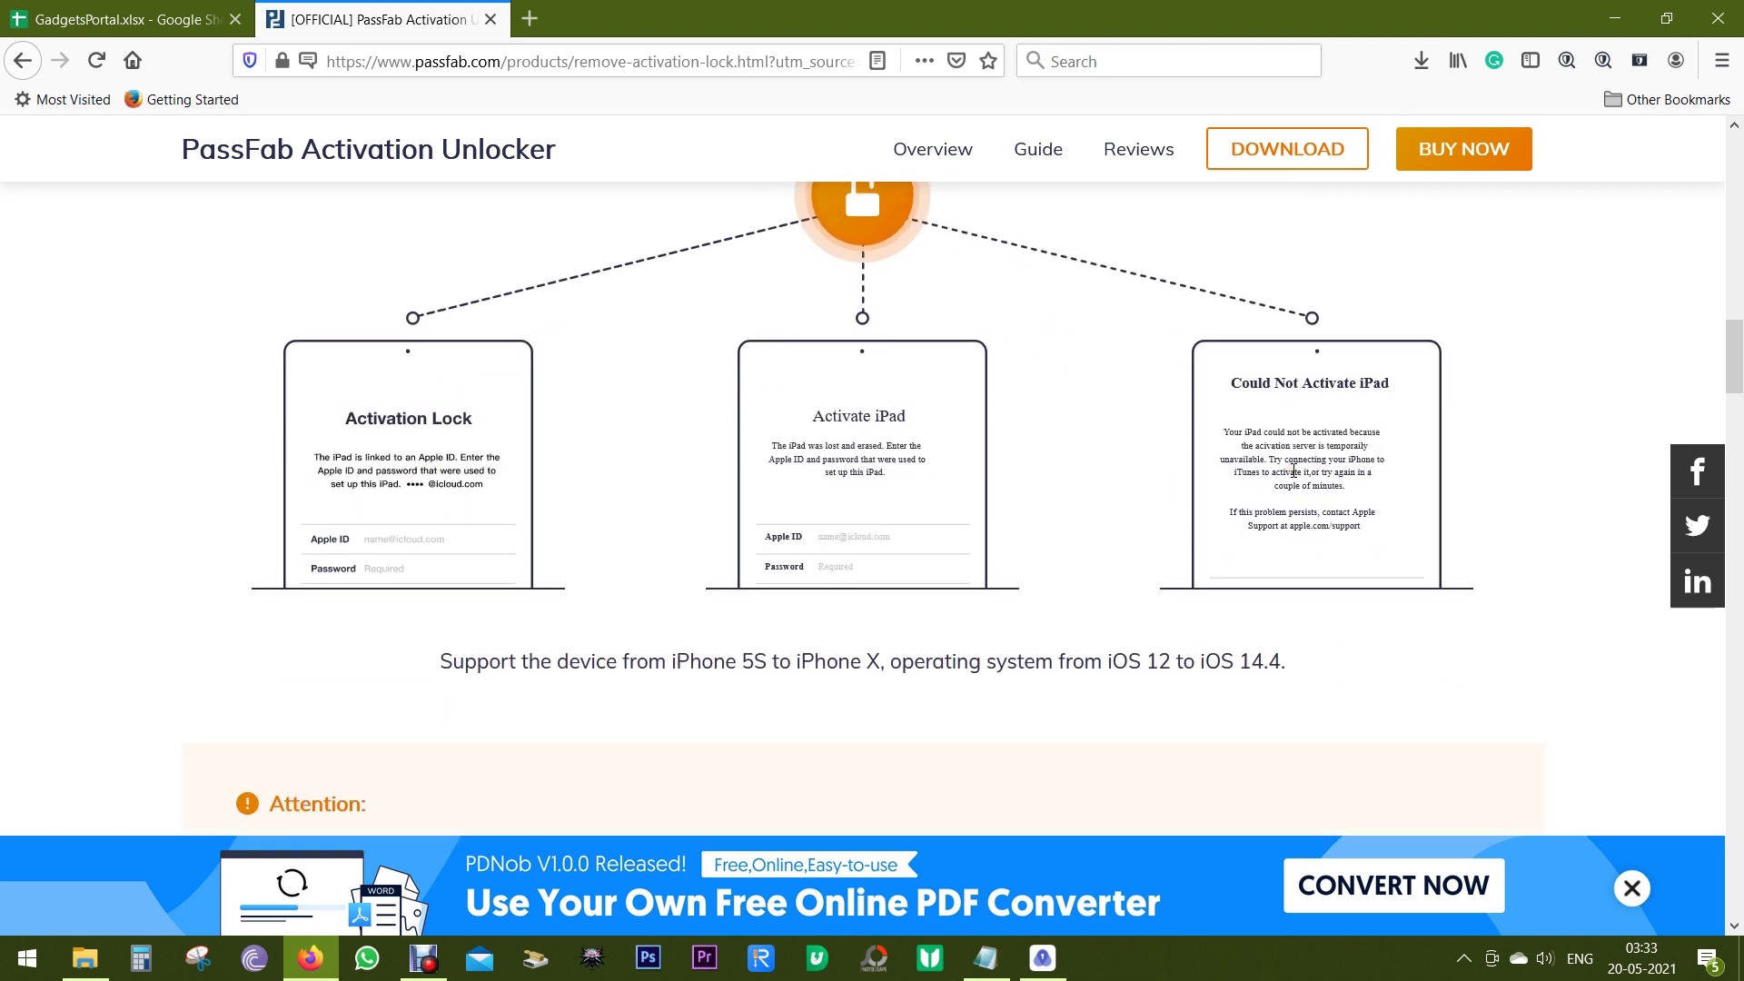
pyautogui.scroll(3, 1206, 469)
pyautogui.scroll(3, 1205, 471)
pyautogui.scroll(3, 1206, 470)
pyautogui.scroll(3, 1206, 470)
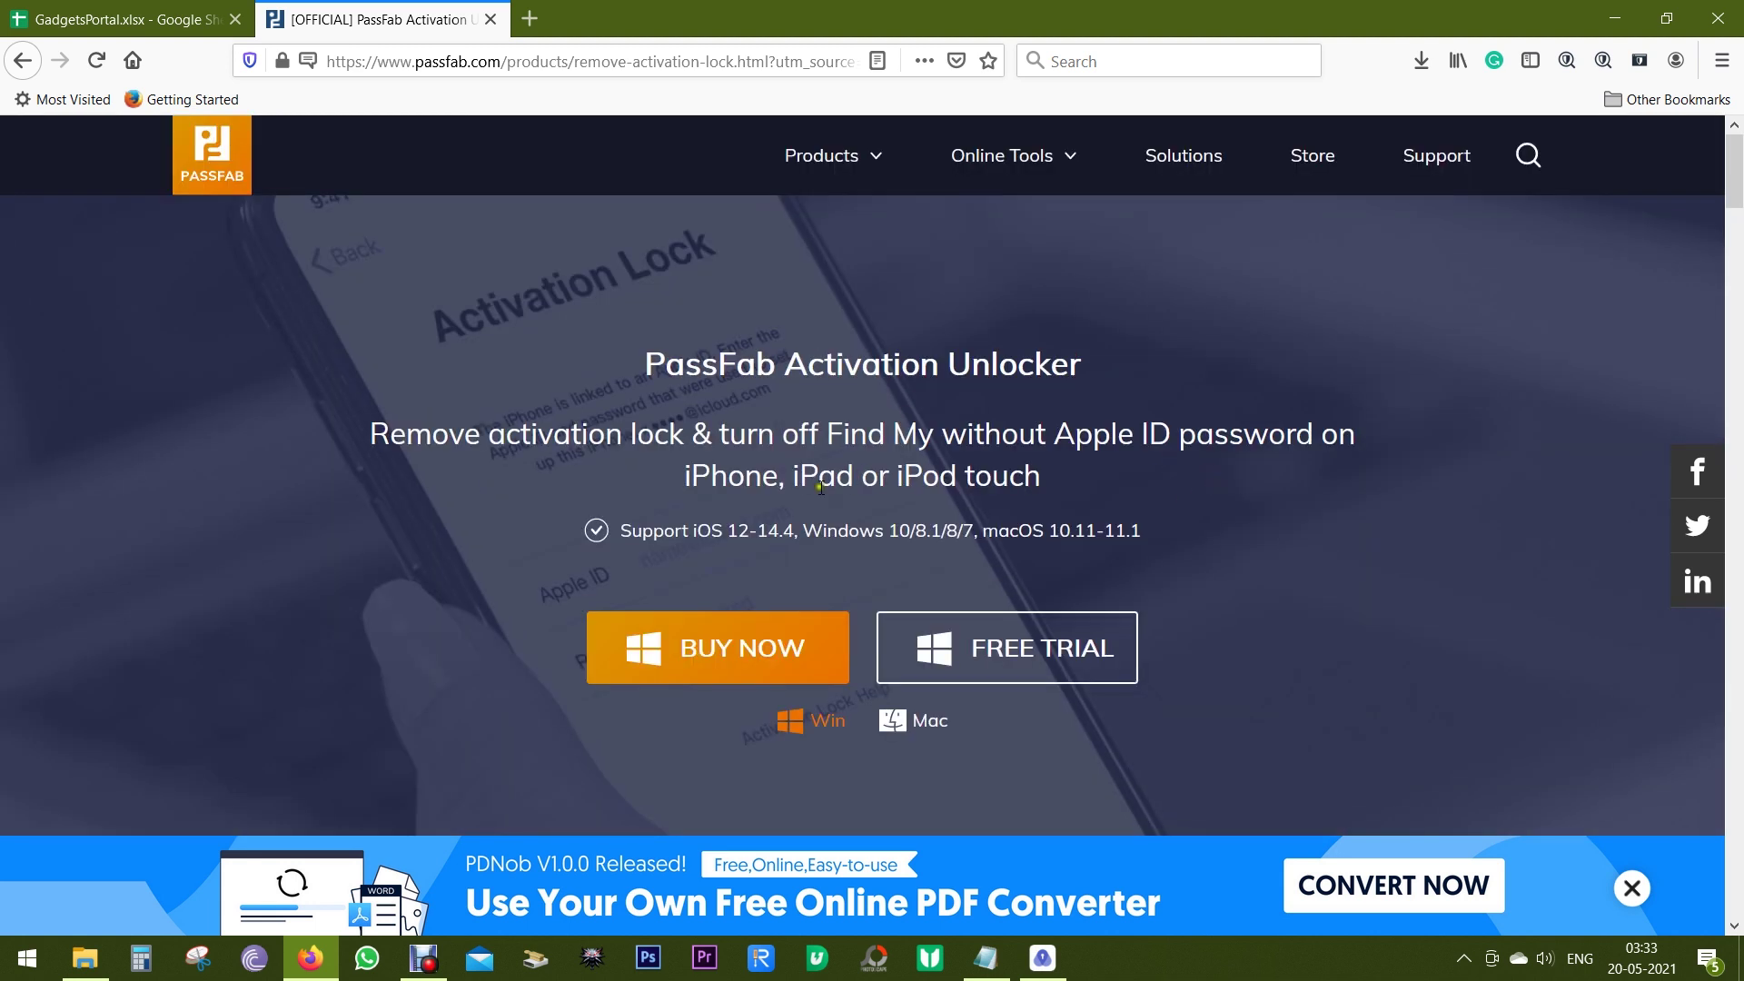
pyautogui.moveTo(726, 535); pyautogui.dragTo(797, 531)
pyautogui.click(788, 529)
pyautogui.scroll(-1, 1216, 564)
pyautogui.scroll(-3, 1251, 580)
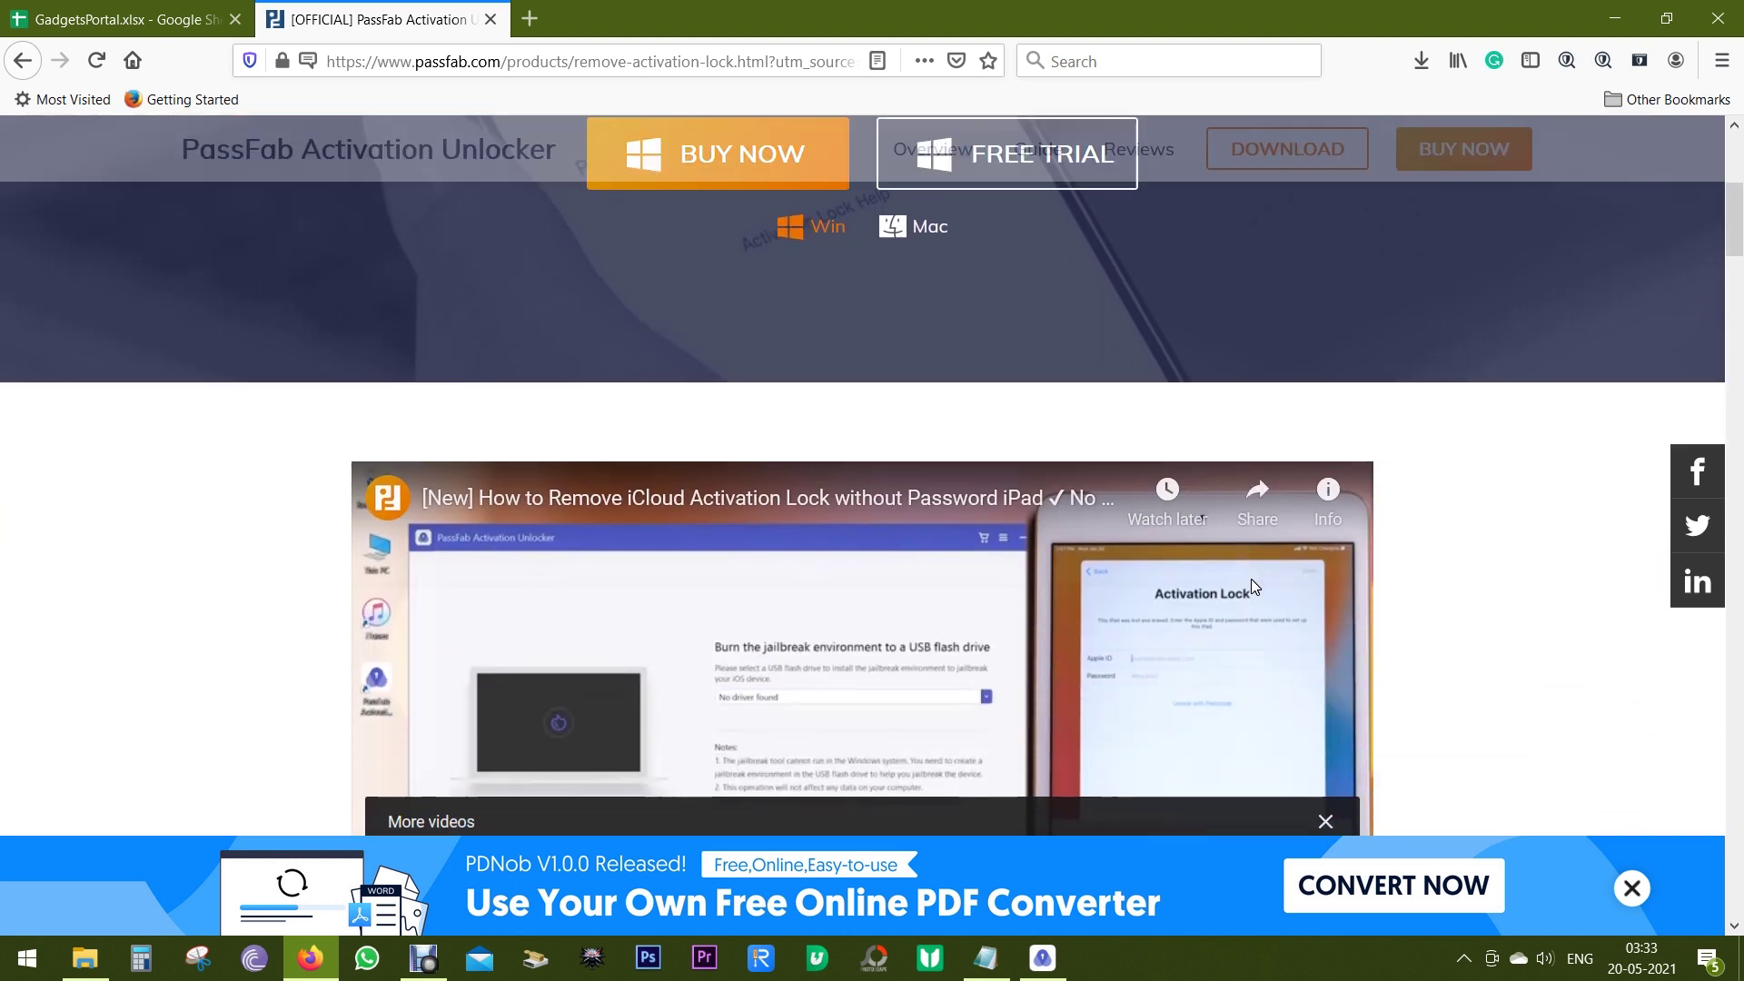
pyautogui.scroll(-1, 1250, 579)
pyautogui.scroll(-1, 1251, 580)
pyautogui.scroll(-3, 1250, 579)
pyautogui.scroll(-2, 1250, 579)
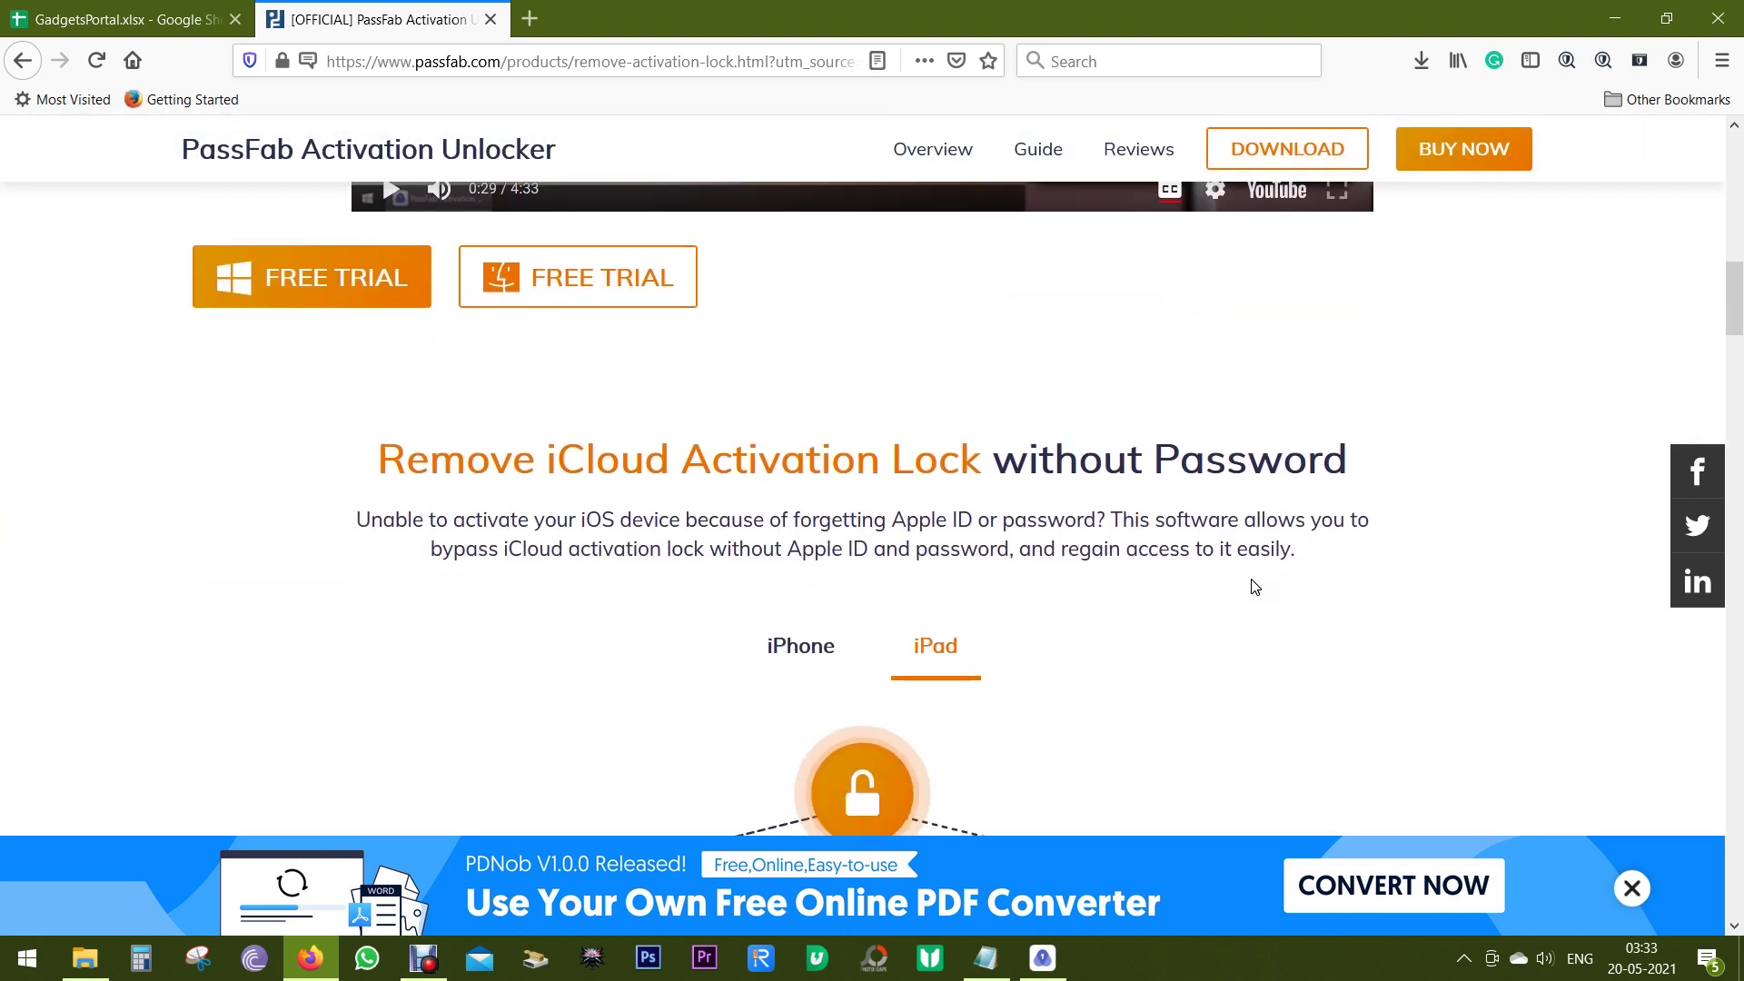
pyautogui.scroll(-1, 1250, 578)
pyautogui.scroll(-1, 1254, 587)
pyautogui.scroll(-1, 1265, 548)
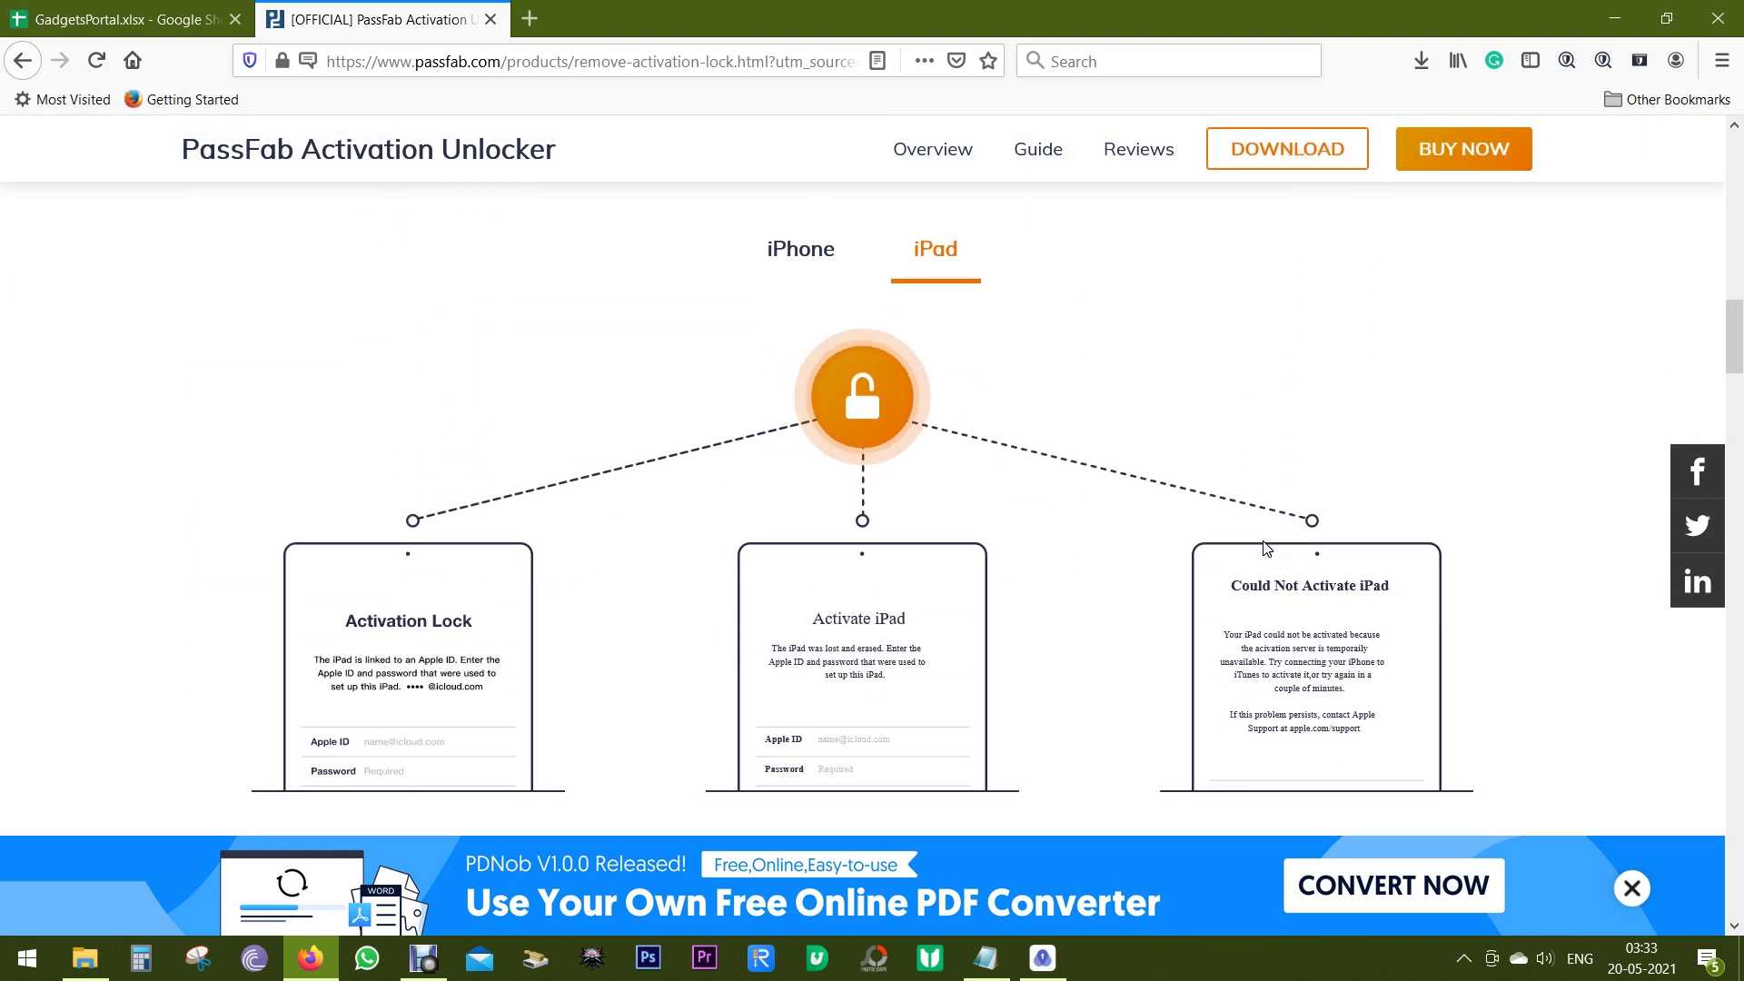
pyautogui.scroll(-2, 1265, 548)
pyautogui.scroll(-1, 1264, 548)
pyautogui.scroll(-1, 1264, 548)
pyautogui.scroll(-1, 1265, 548)
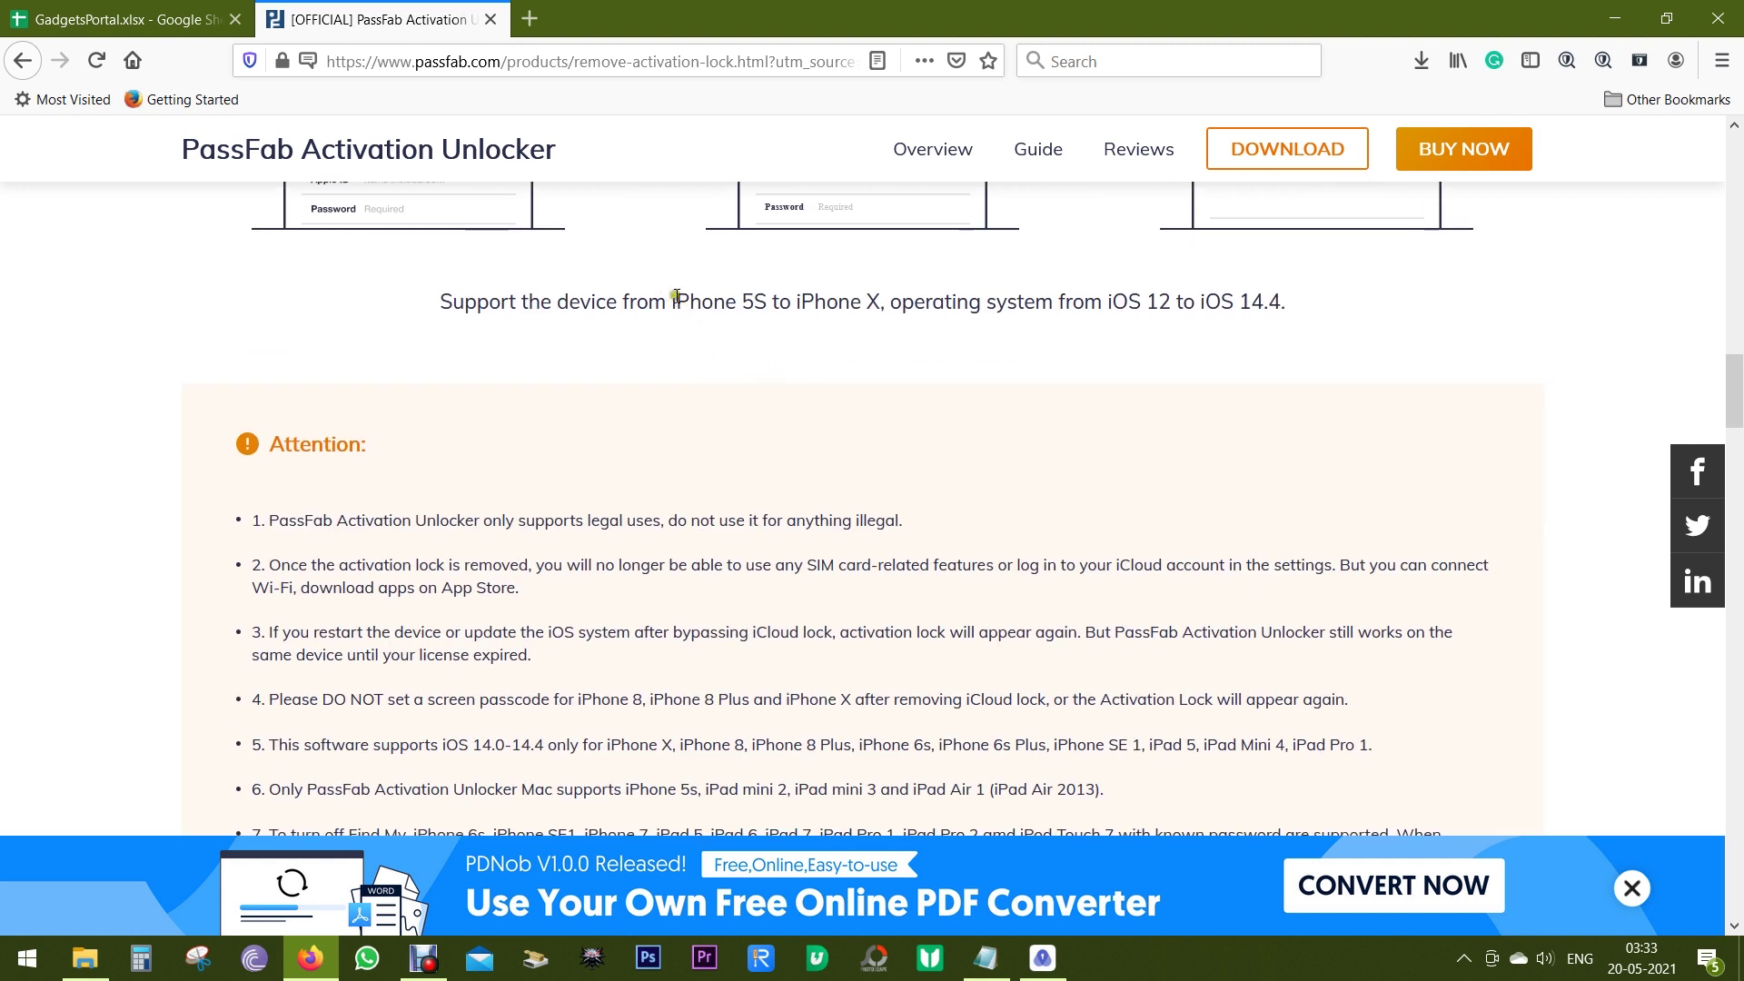
# Highlight the supported devices and iOS range sentence, then clear the highlight
pyautogui.moveTo(672, 302); pyautogui.dragTo(1296, 311)
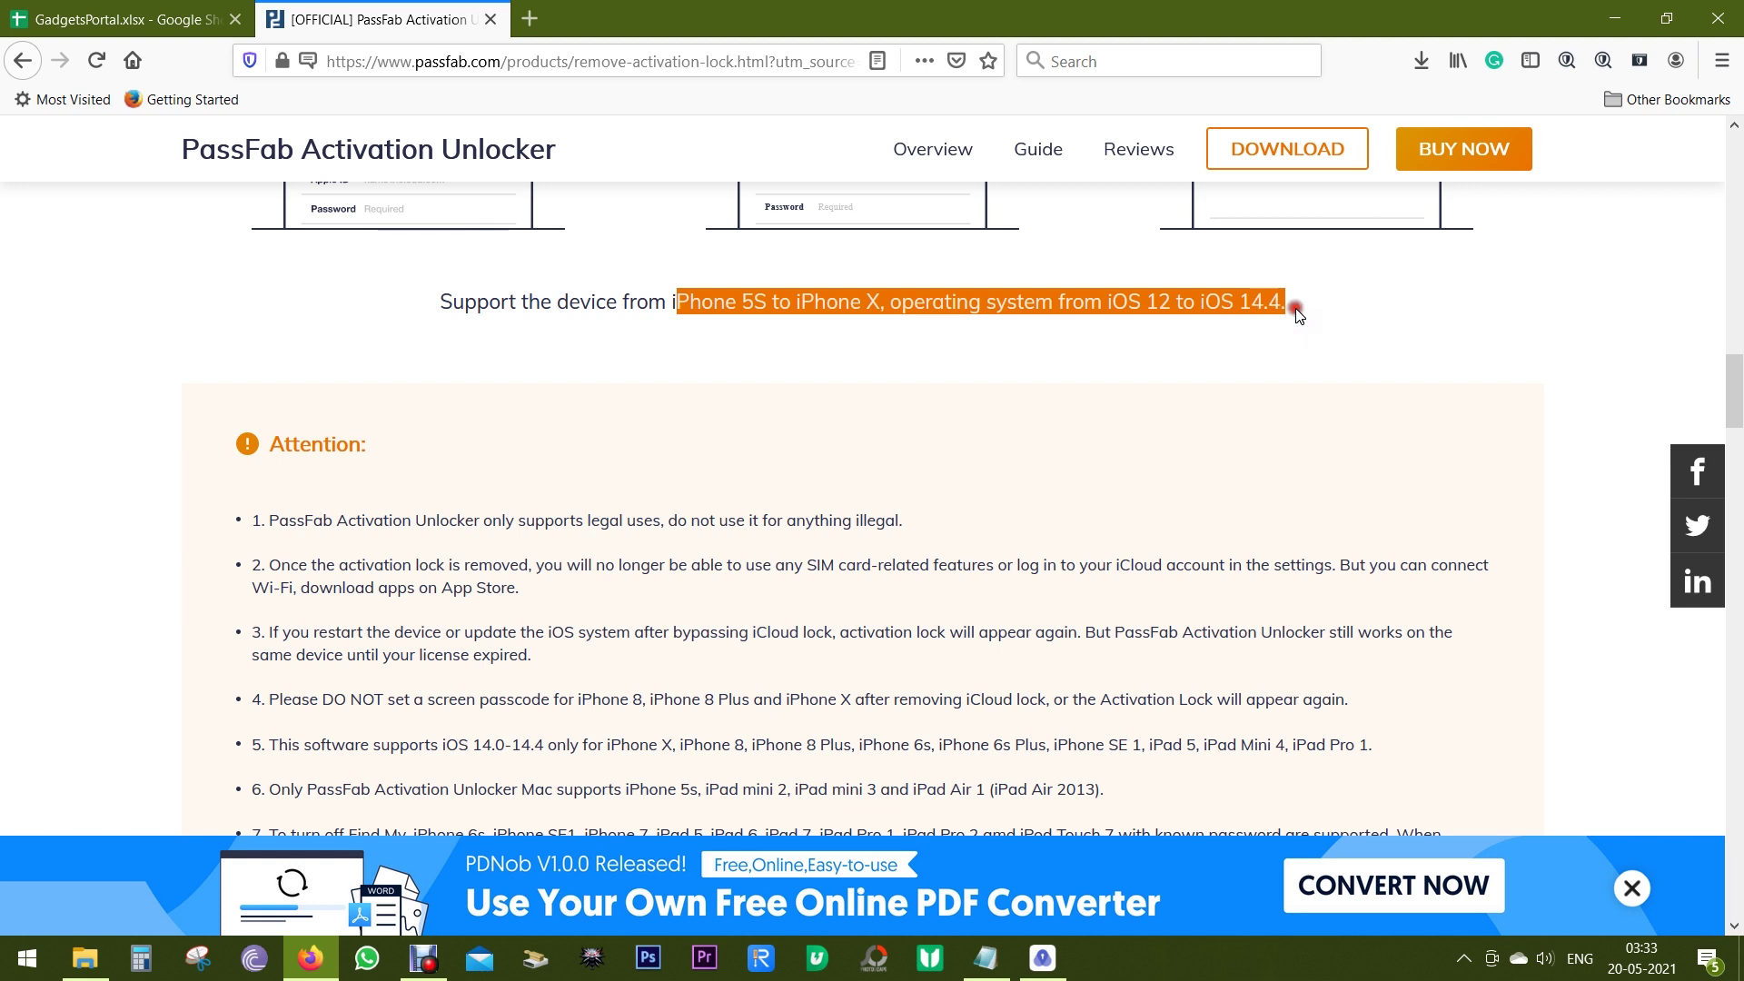
pyautogui.click(1219, 390)
pyautogui.scroll(-2, 1219, 389)
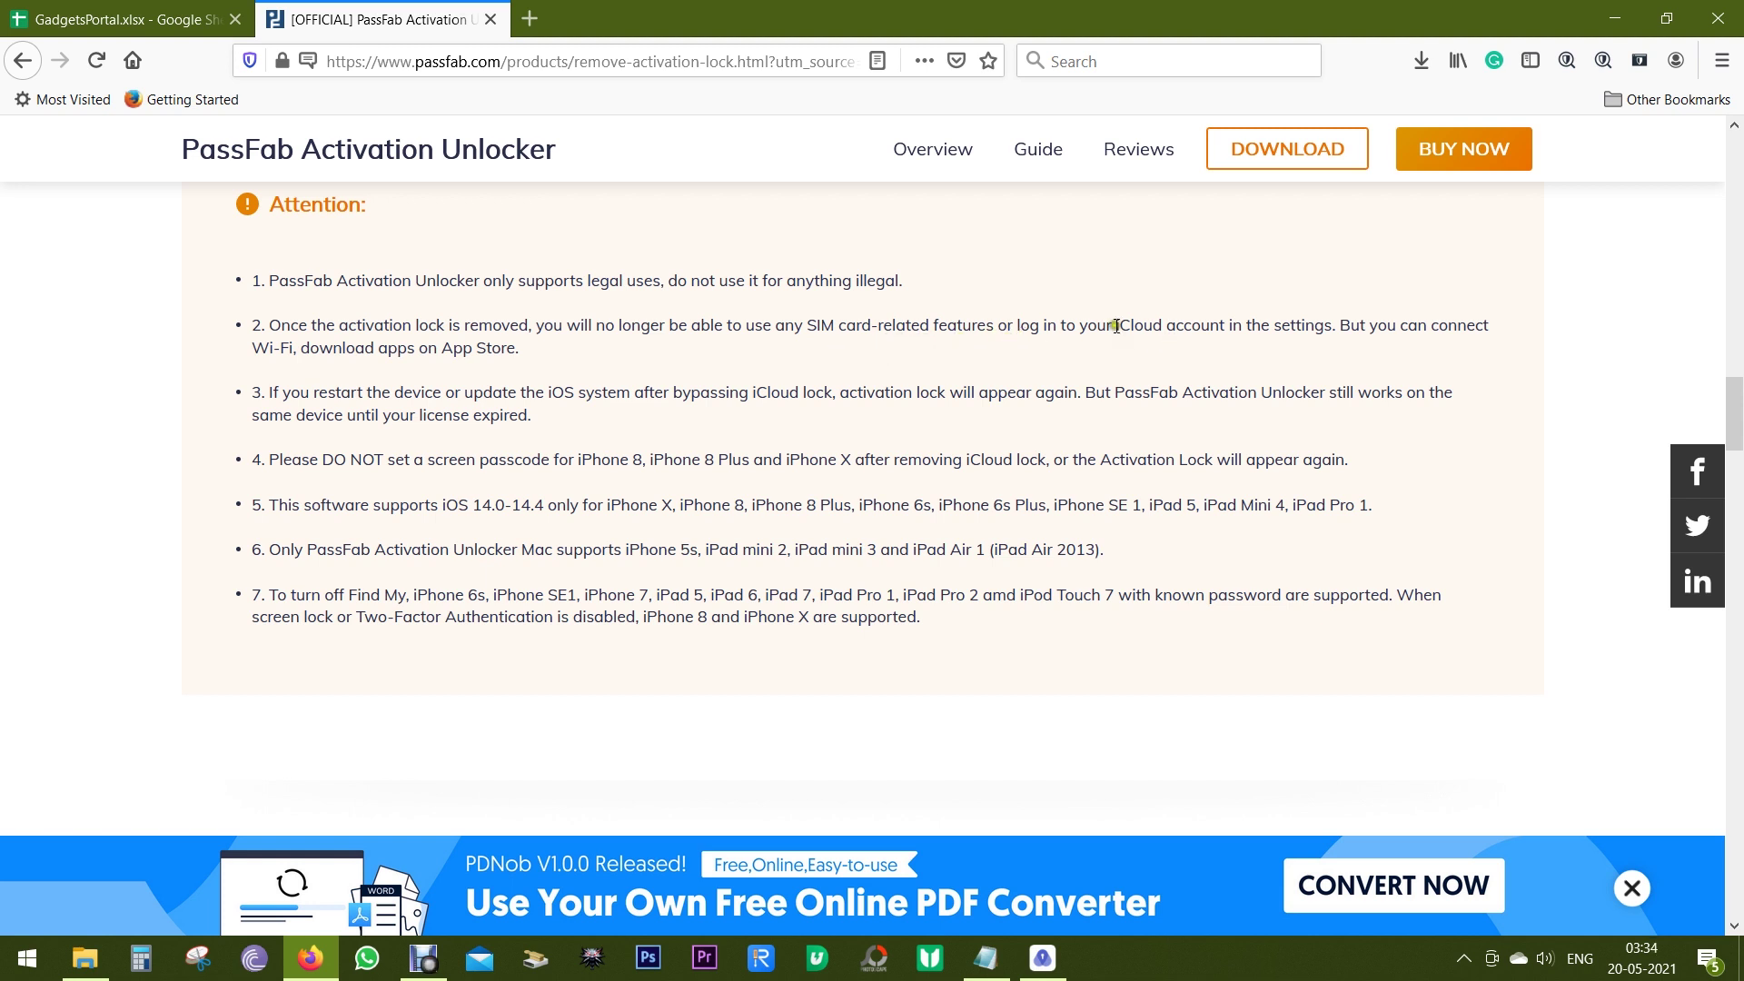
# Highlight 'iCloud account' in note 2, and the restart warning and 'appear again' in note 3
pyautogui.moveTo(1115, 326); pyautogui.dragTo(1232, 327)
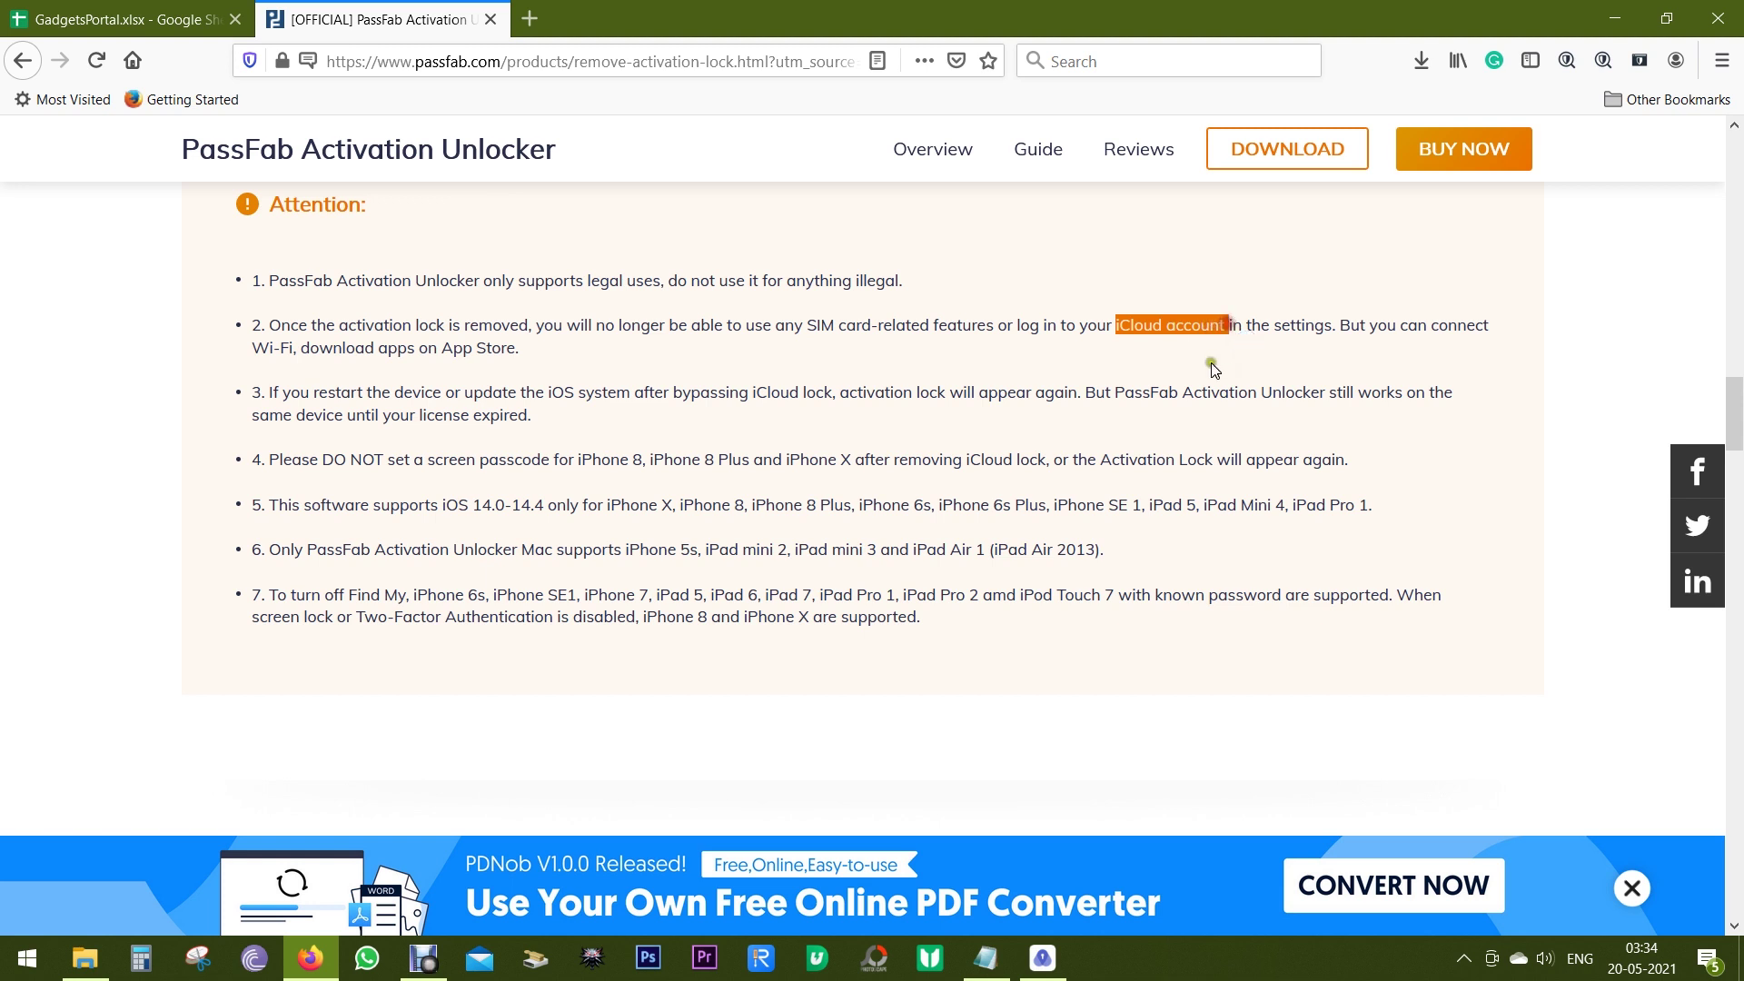
pyautogui.click(1210, 361)
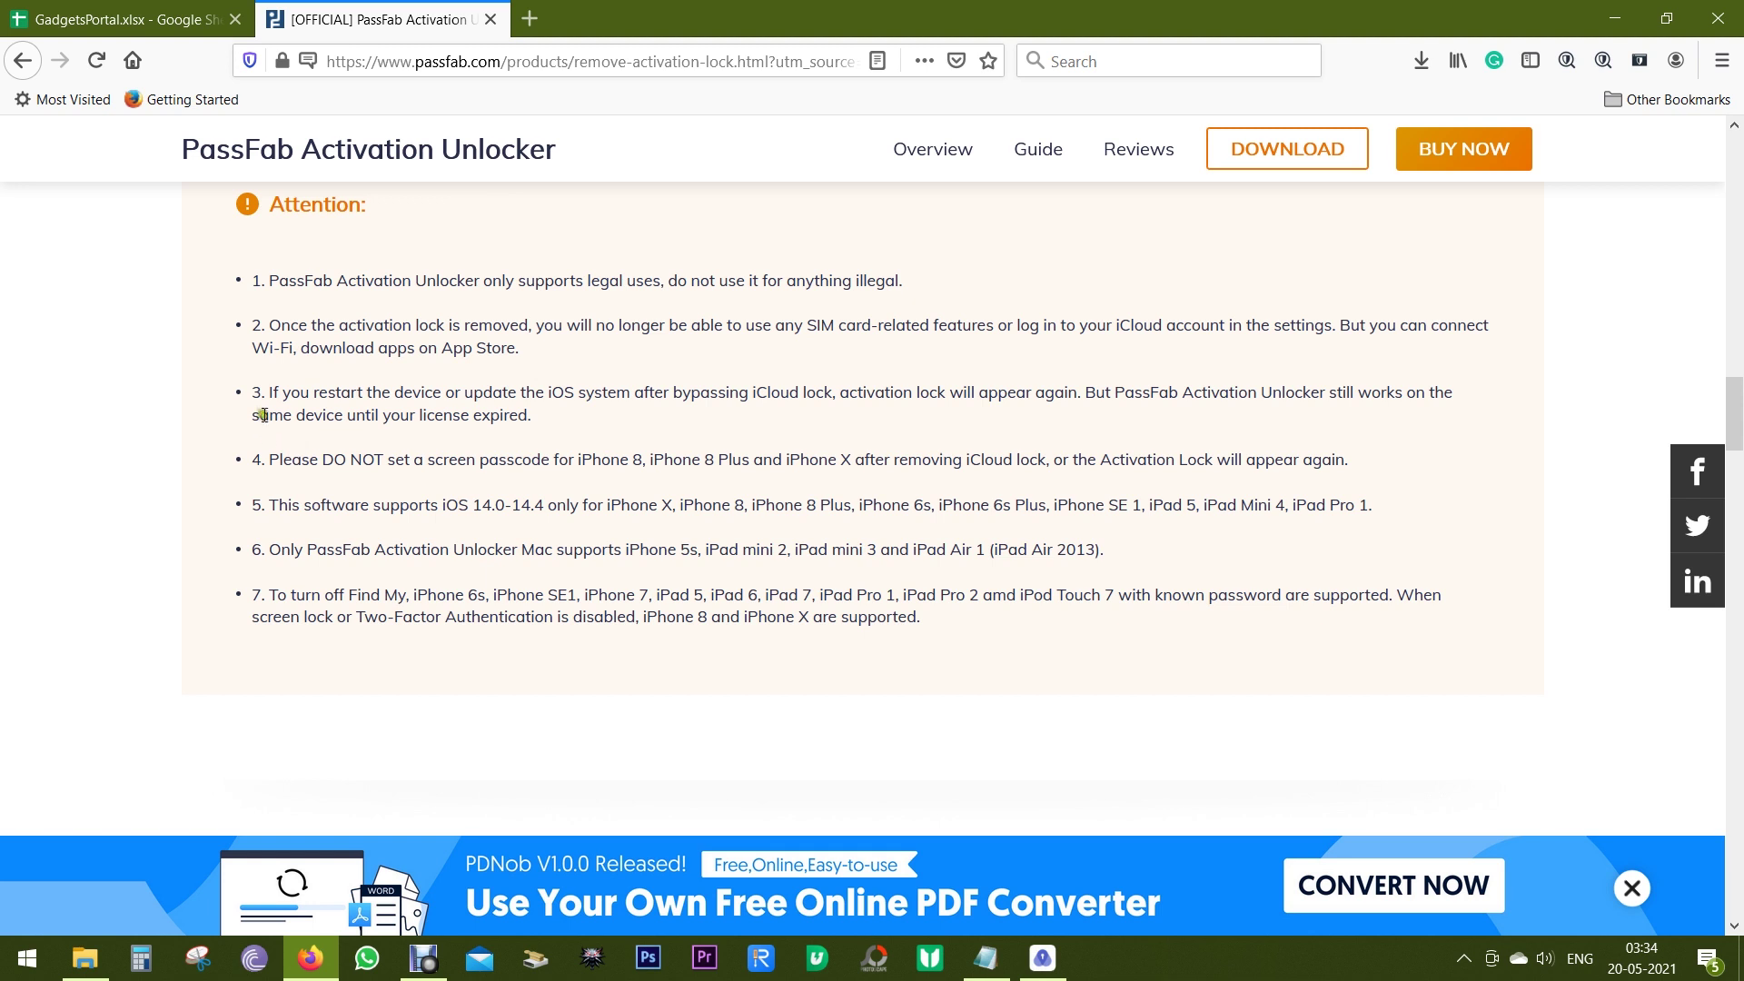
pyautogui.moveTo(269, 392); pyautogui.dragTo(834, 395)
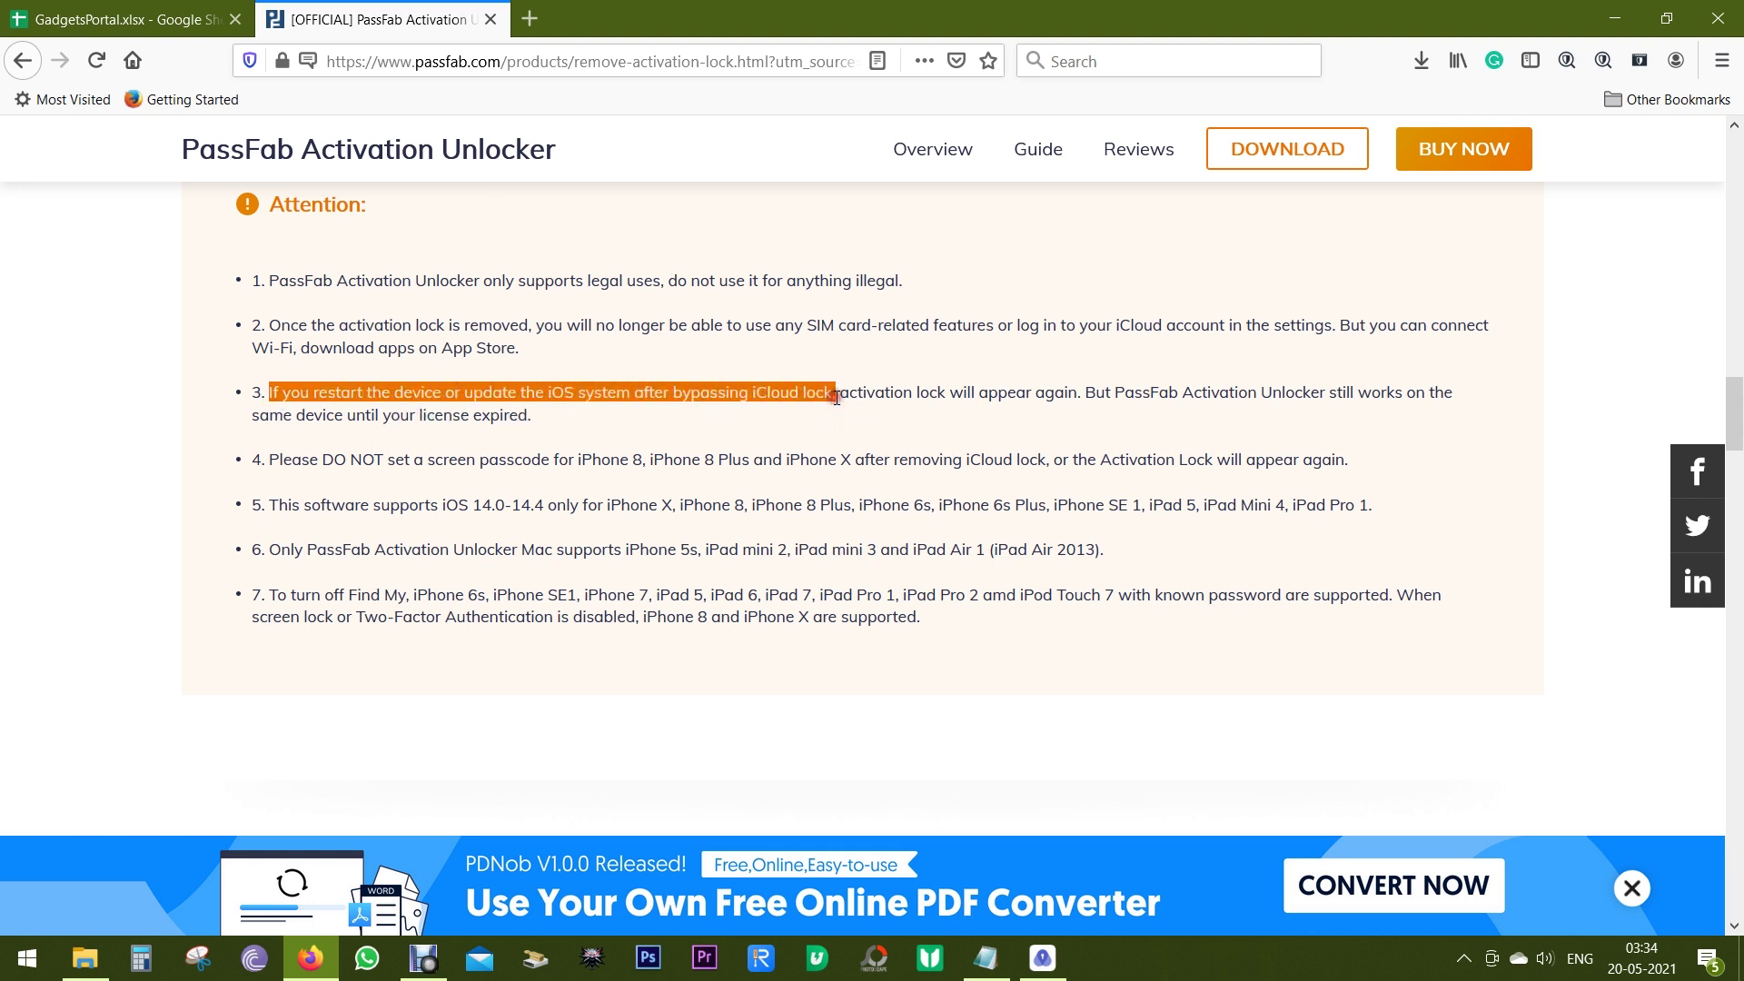
pyautogui.click(835, 395)
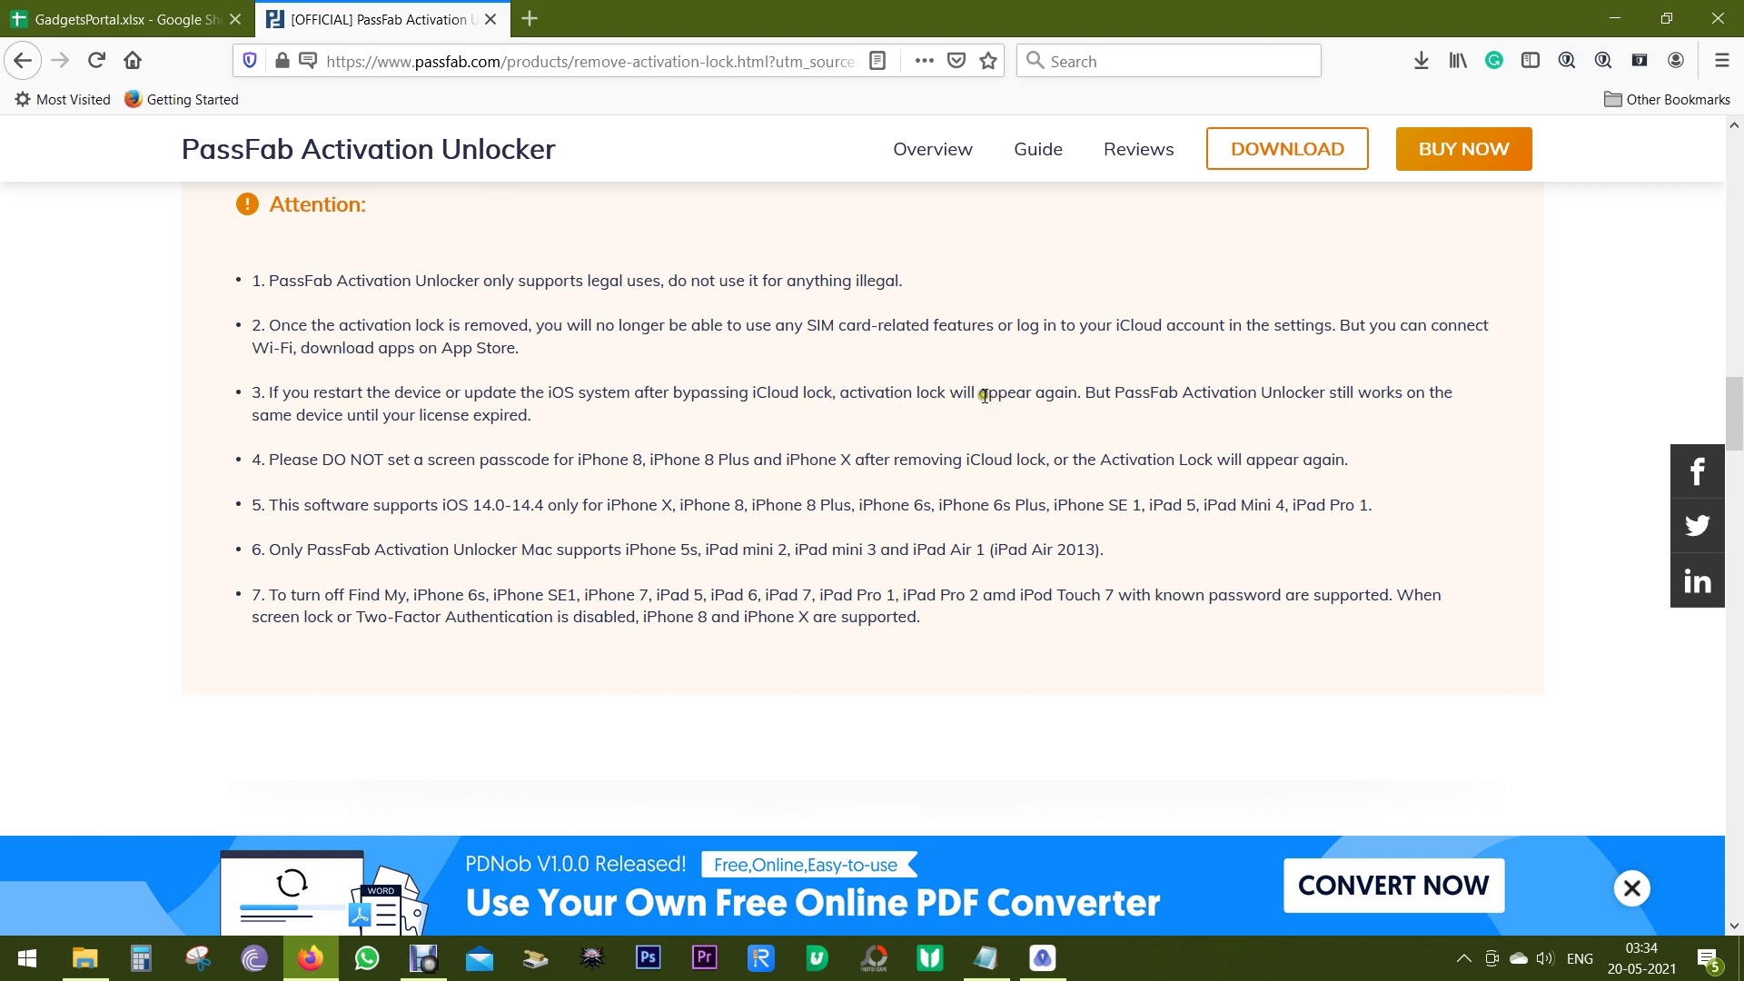
pyautogui.moveTo(979, 395); pyautogui.dragTo(1077, 396)
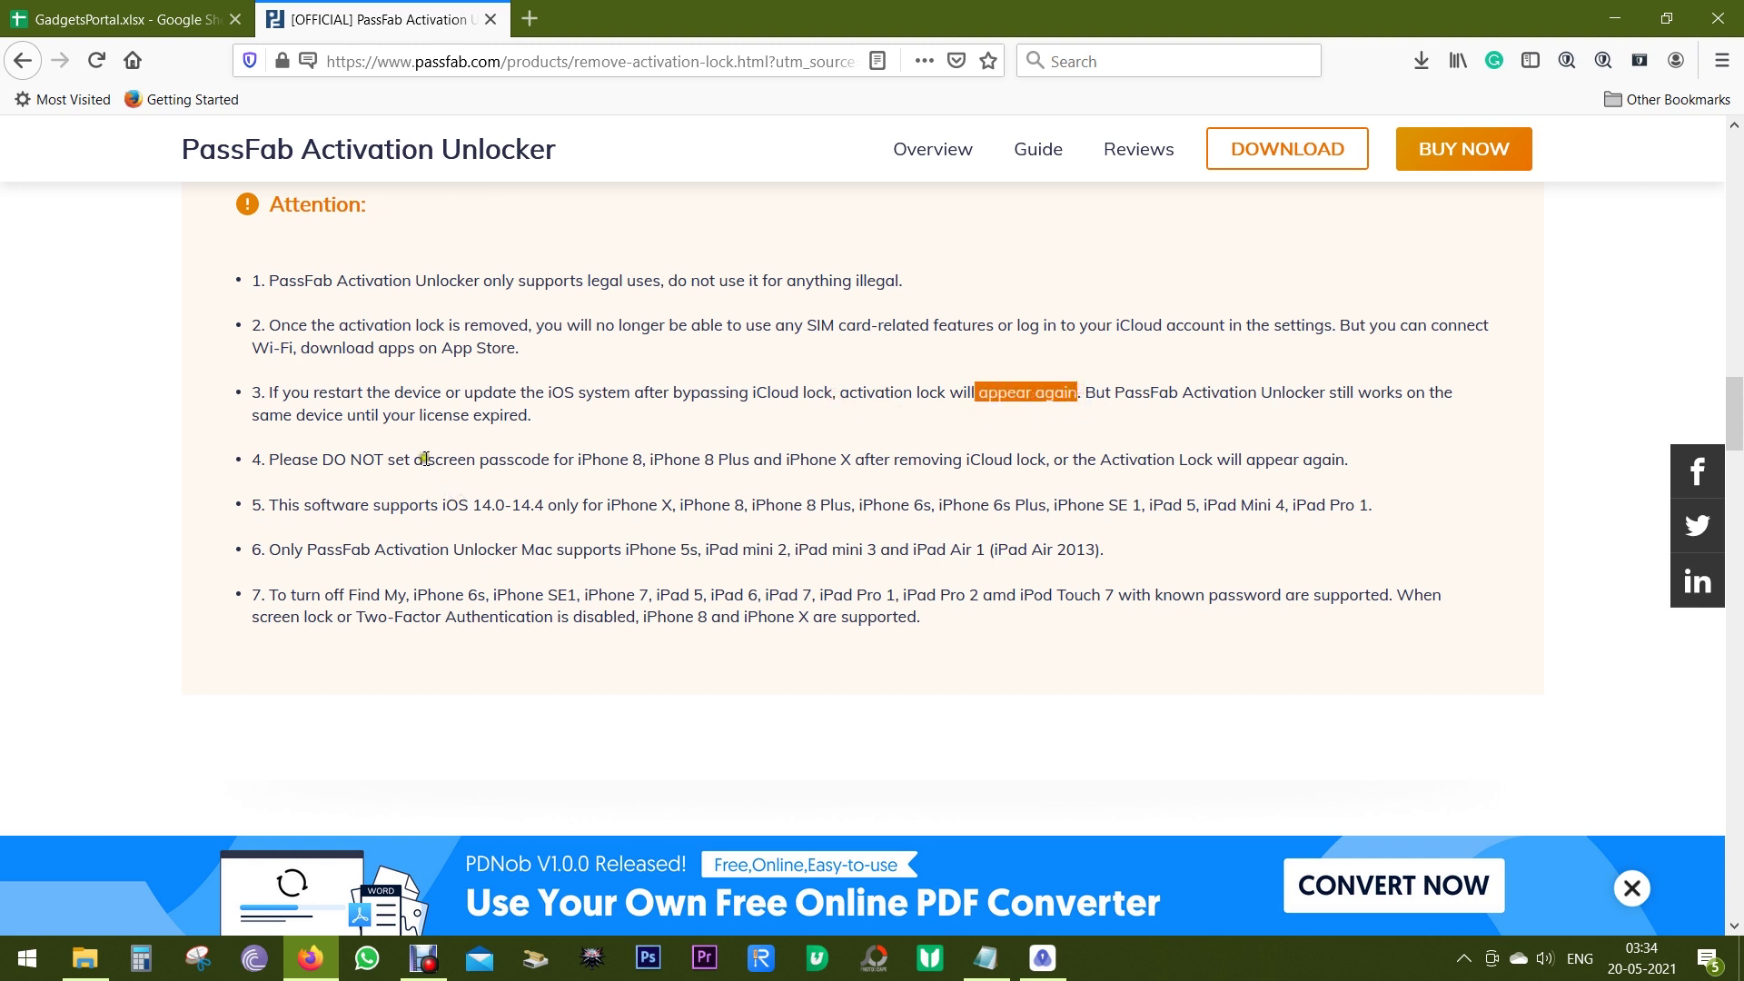
pyautogui.click(586, 428)
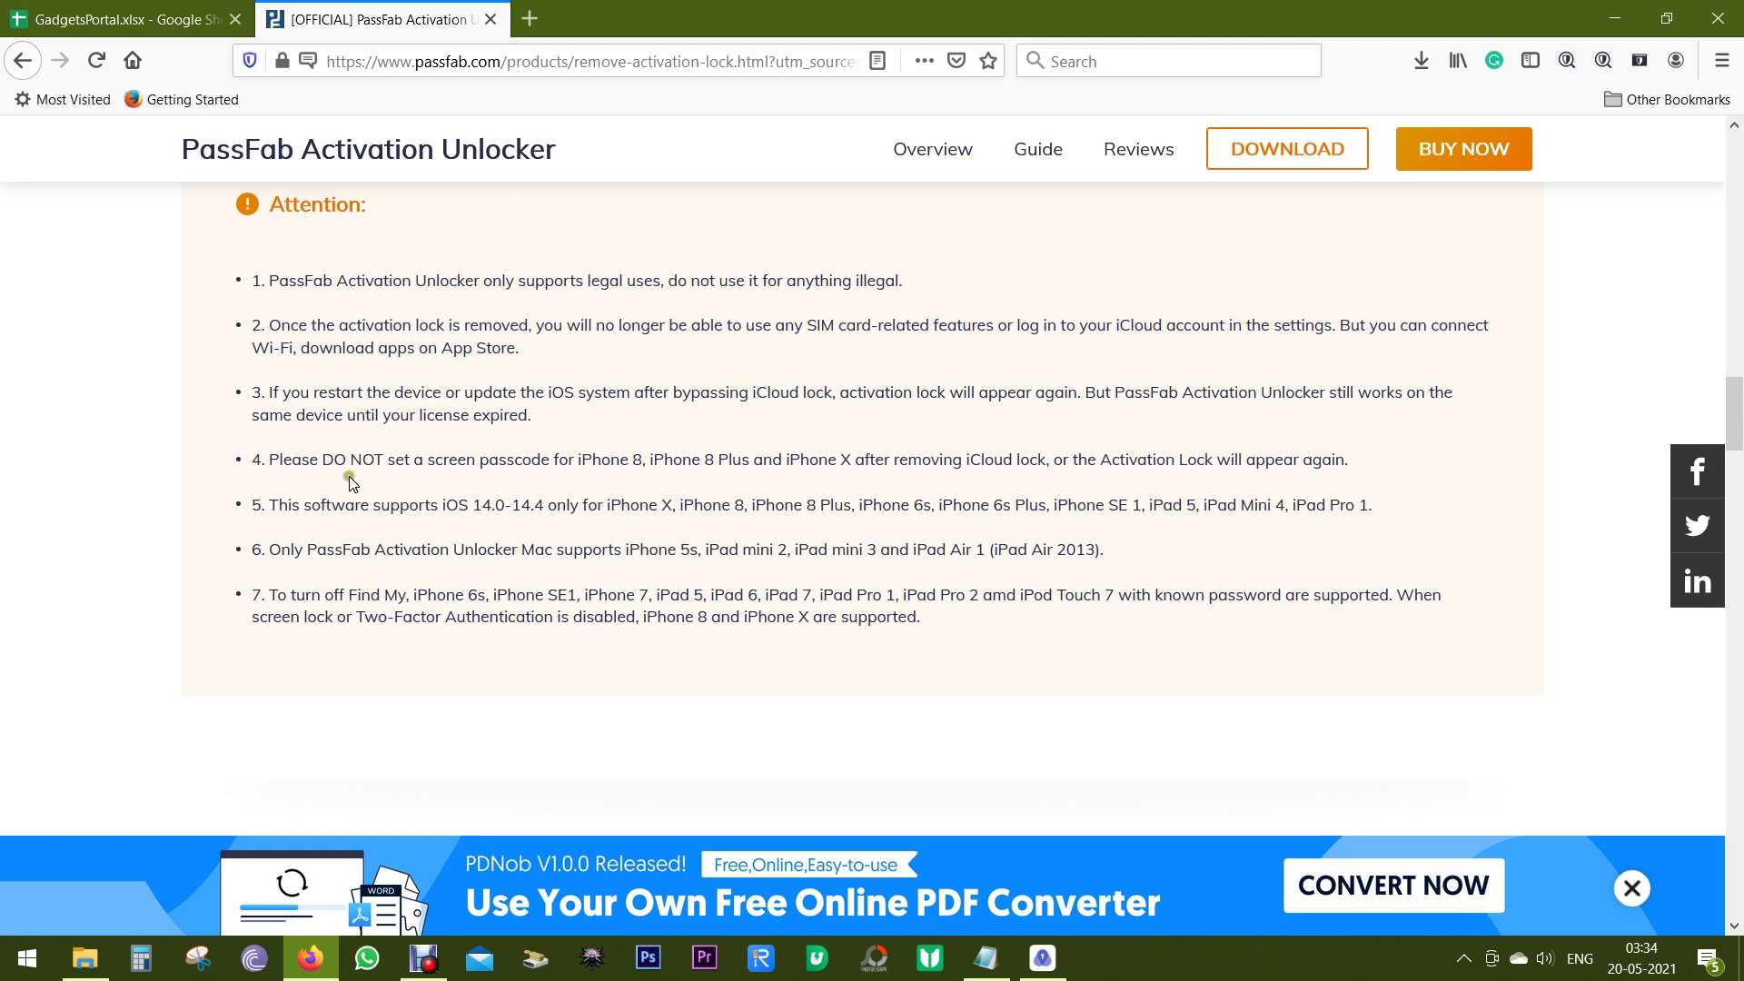
# Highlight the screen passcode warning in note 4 and the iOS 14.0-14.4 range in note 5
pyautogui.moveTo(323, 459); pyautogui.dragTo(1047, 463)
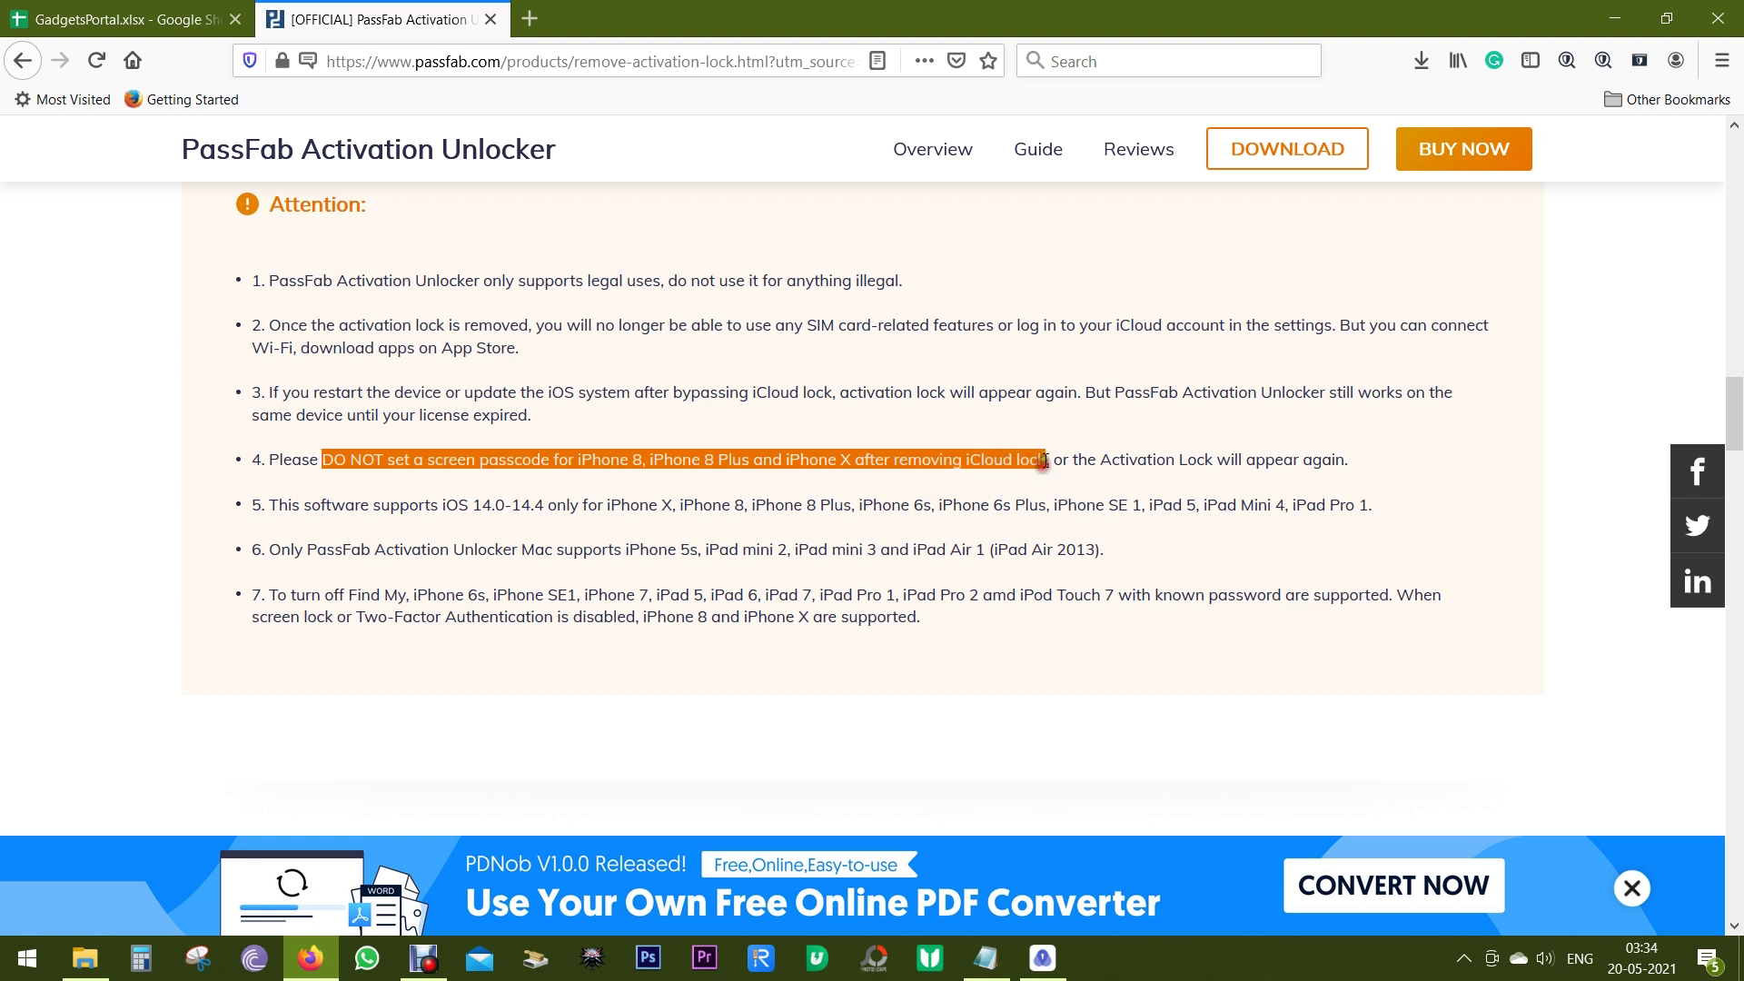
pyautogui.click(1303, 484)
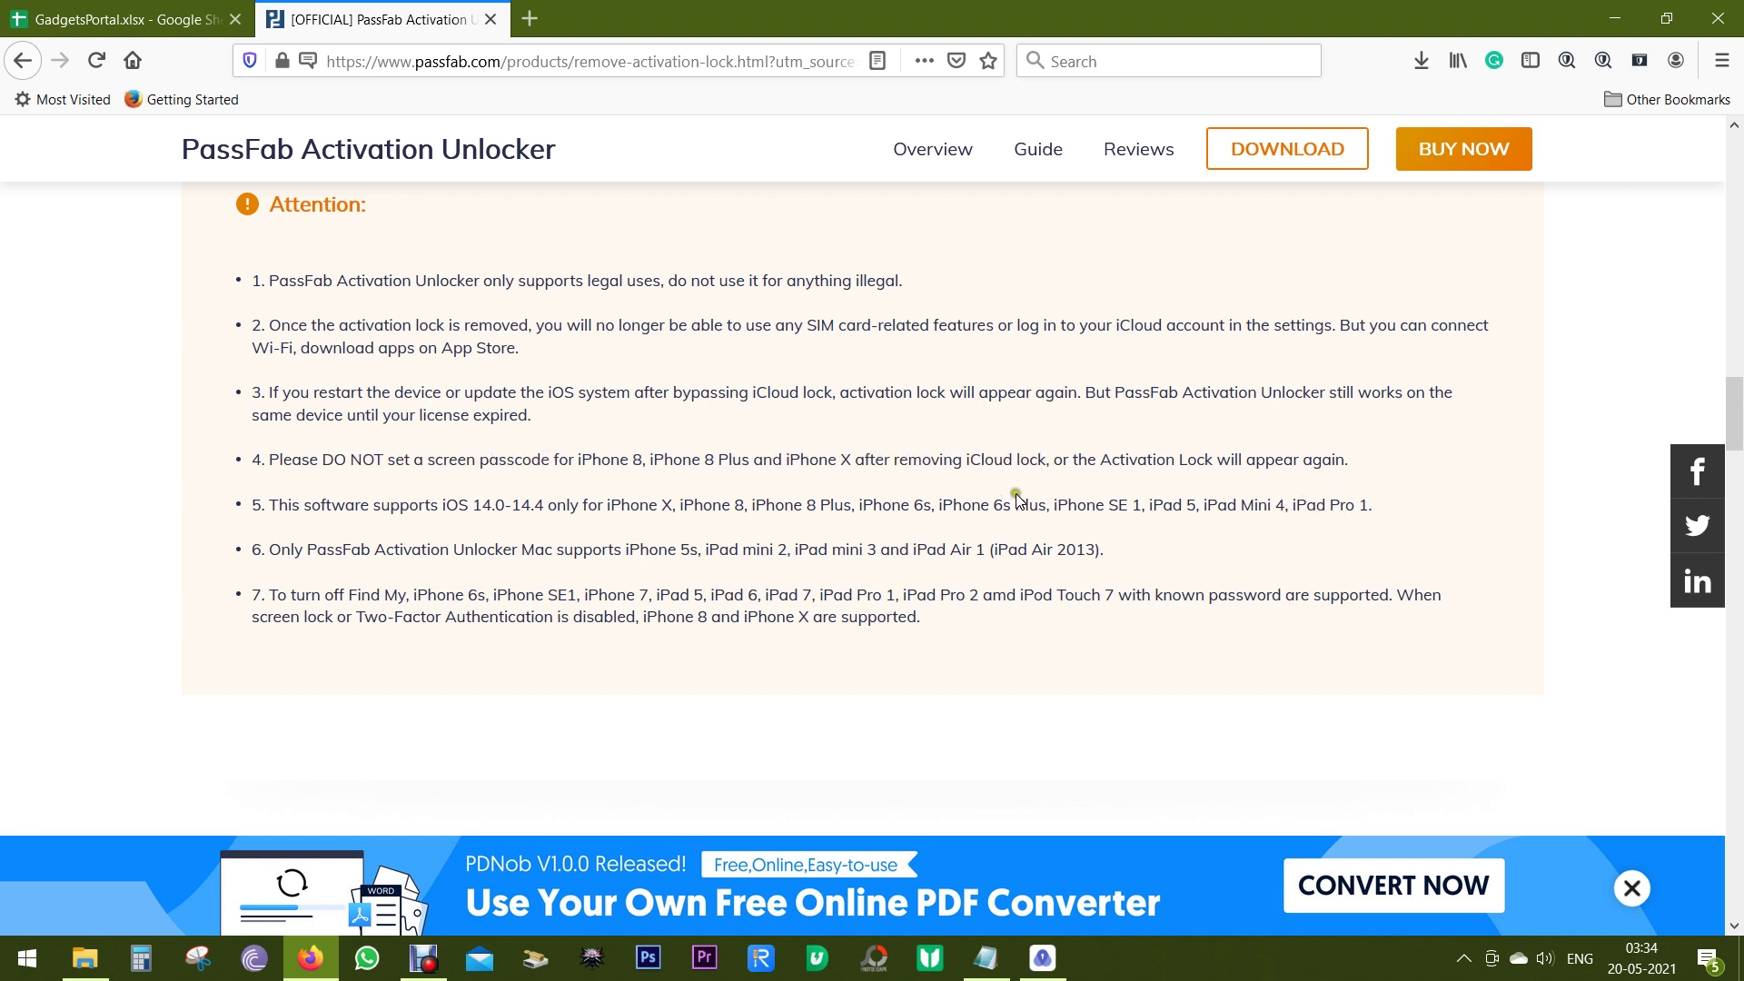
pyautogui.moveTo(475, 501); pyautogui.dragTo(580, 504)
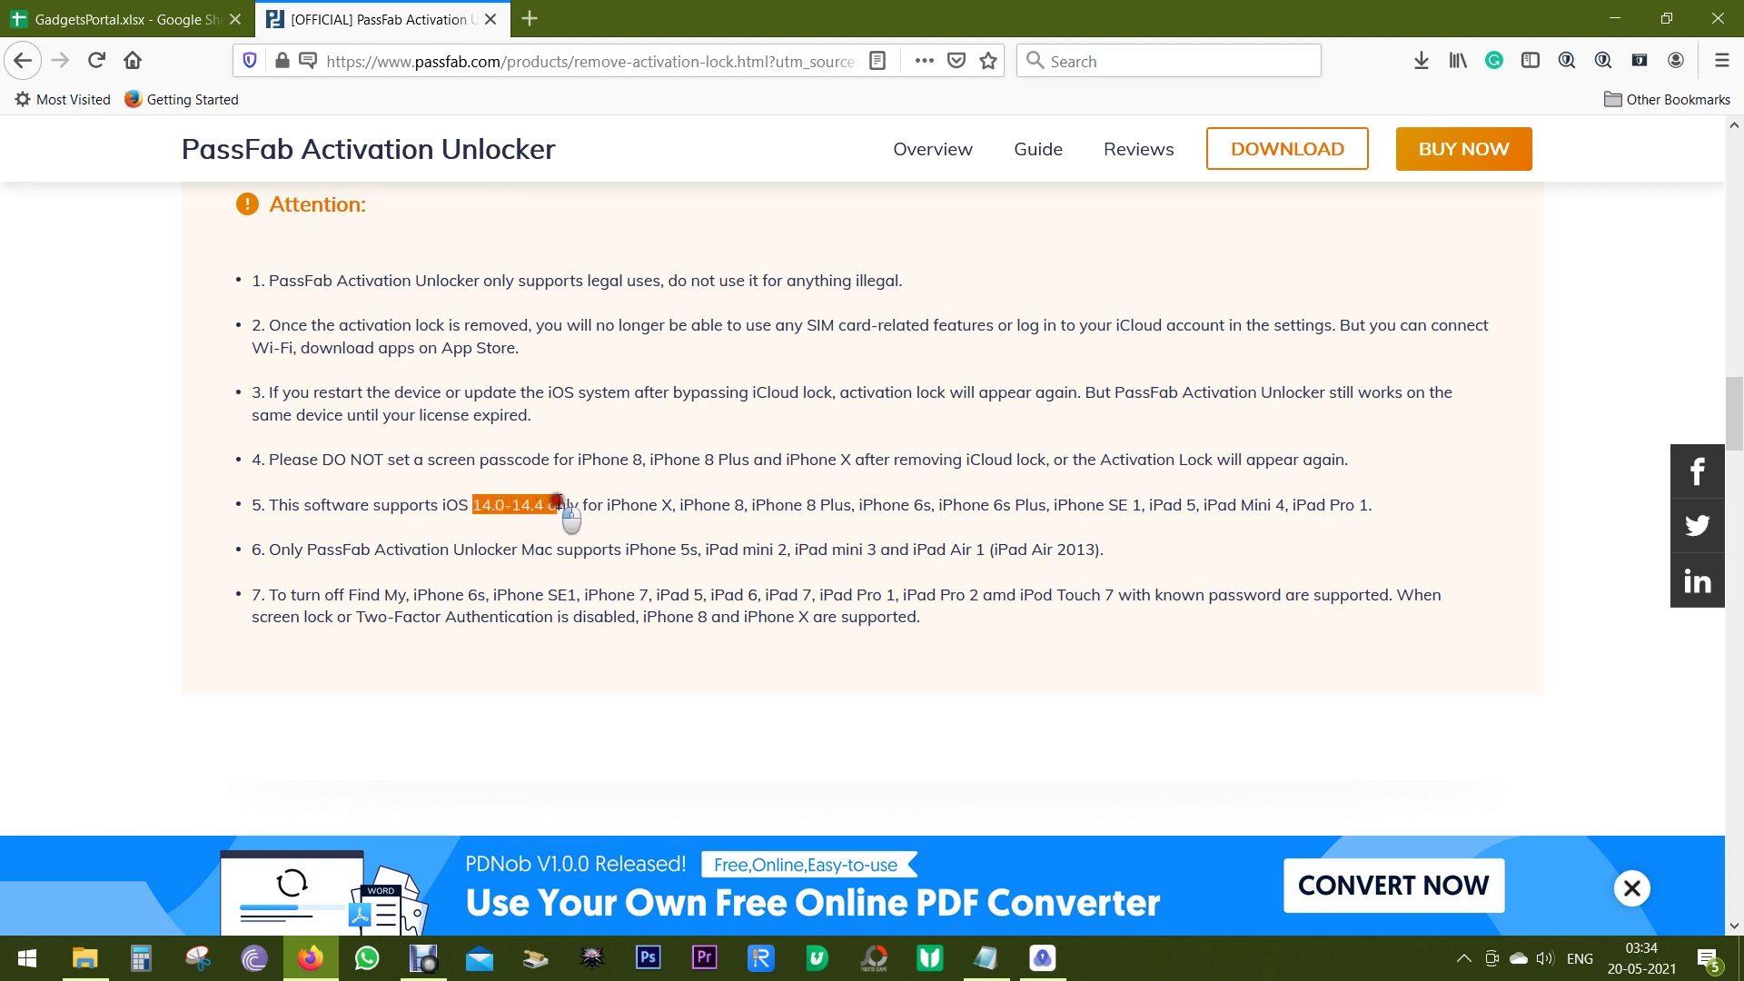
pyautogui.click(596, 519)
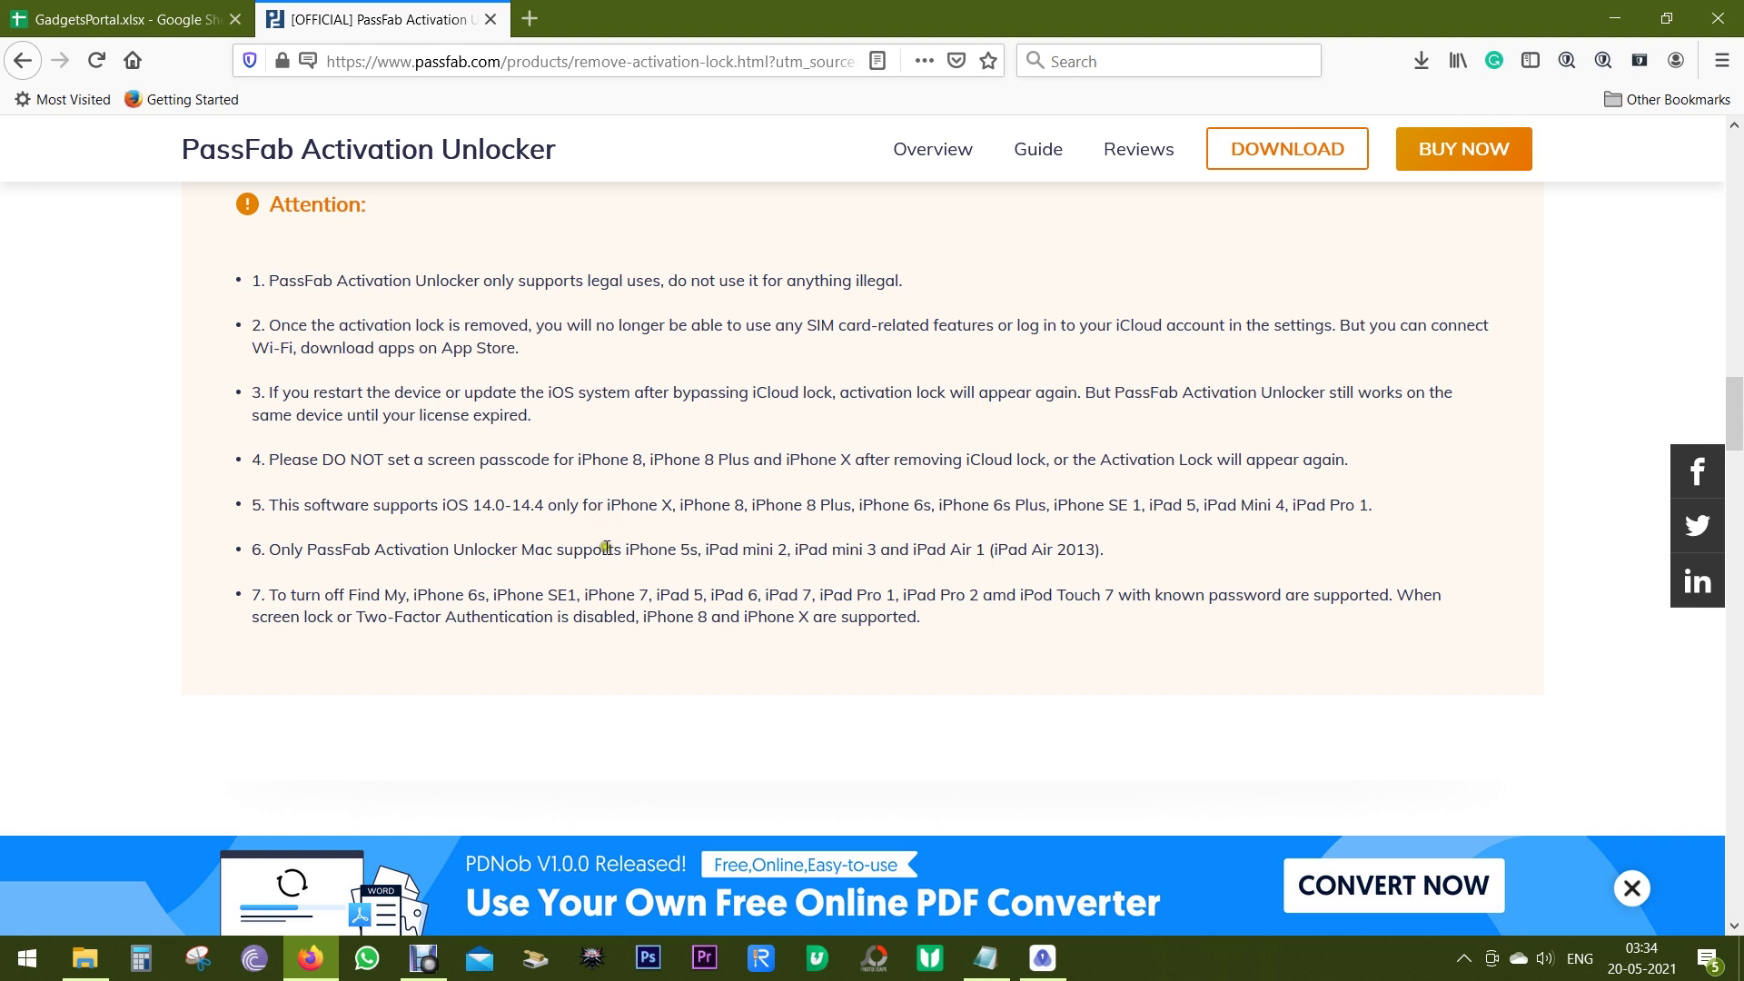
# Mark note 6's Mac-only supported devices, and note 7's Find My device list and screen lock/Two-Factor condition
pyautogui.moveTo(459, 545); pyautogui.dragTo(994, 547)
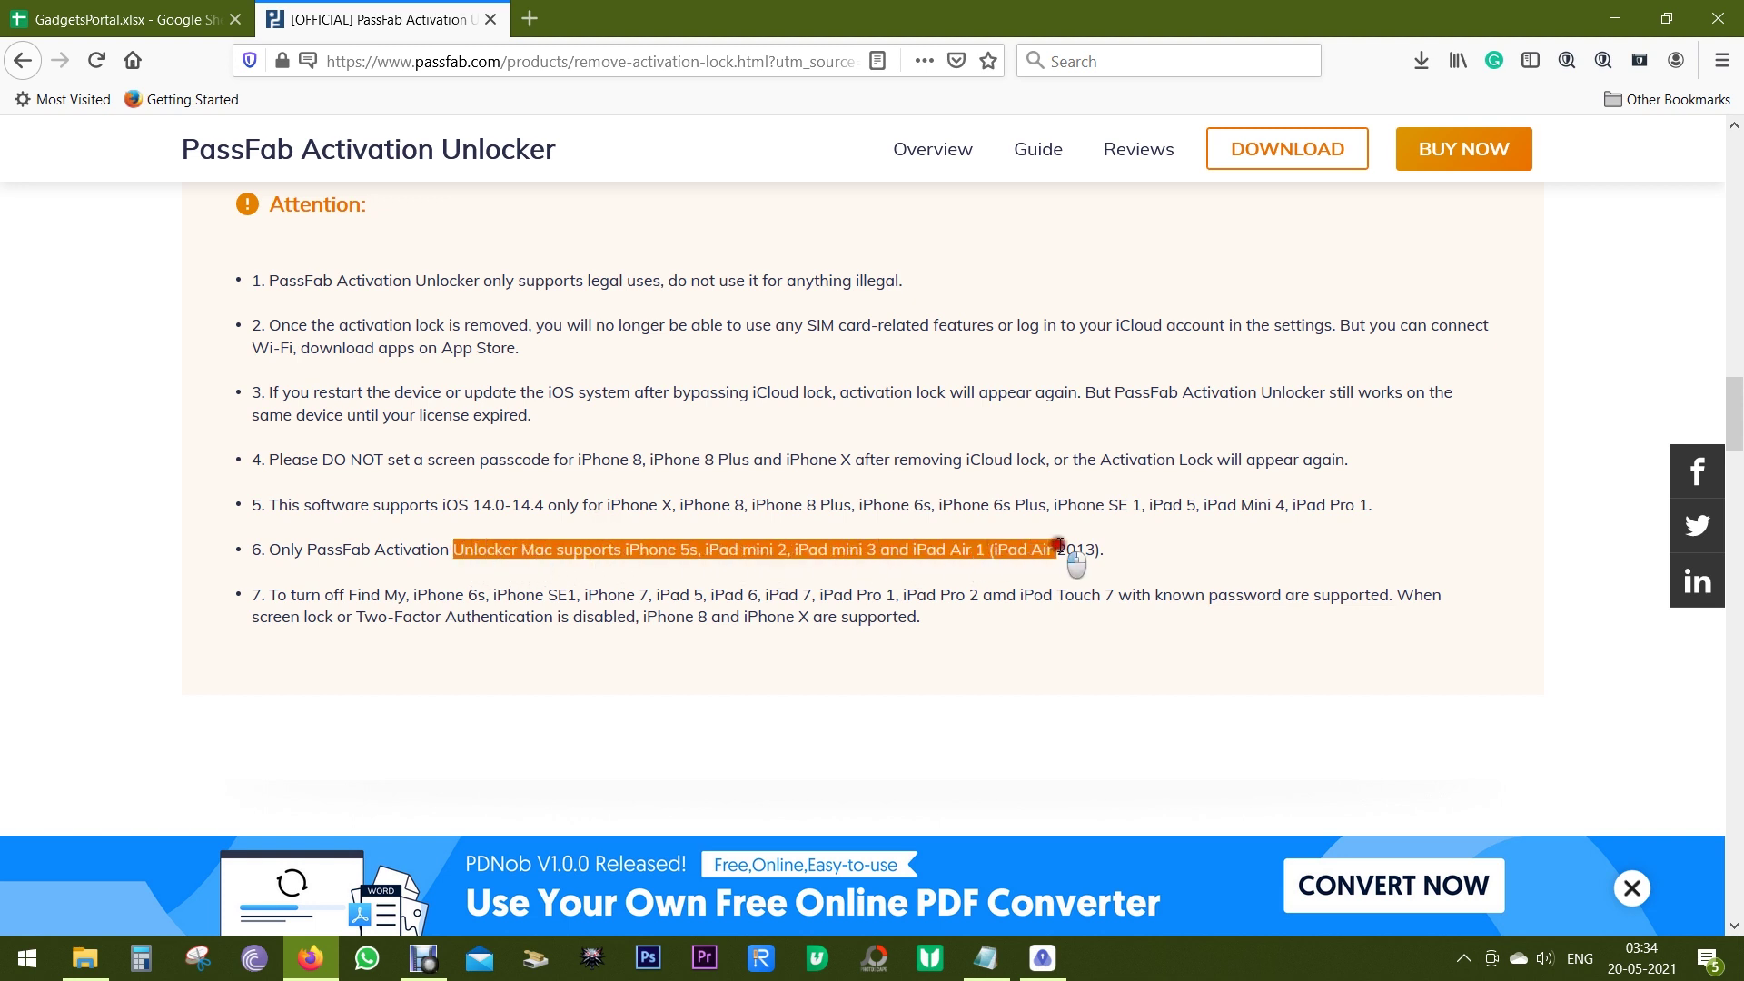
pyautogui.moveTo(996, 547); pyautogui.dragTo(1110, 554)
pyautogui.click(1074, 556)
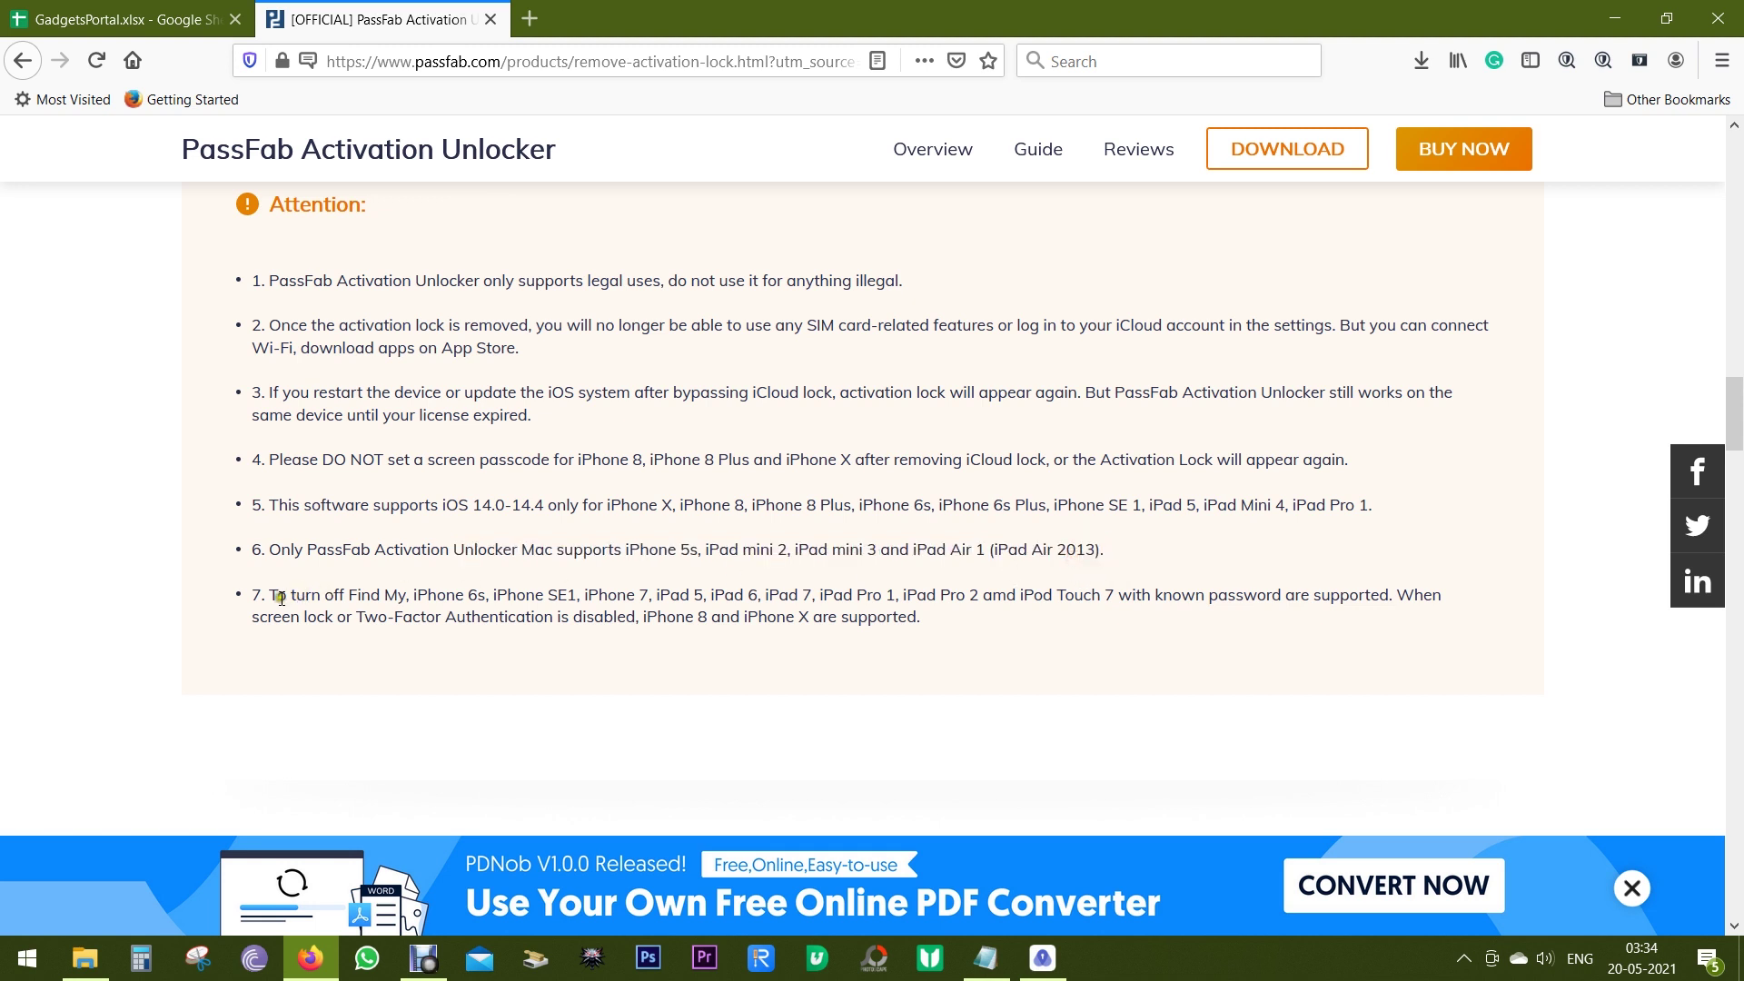
pyautogui.moveTo(287, 596)
pyautogui.mouseDown()
pyautogui.moveTo(470, 616)
pyautogui.moveTo(966, 588)
pyautogui.mouseUp()
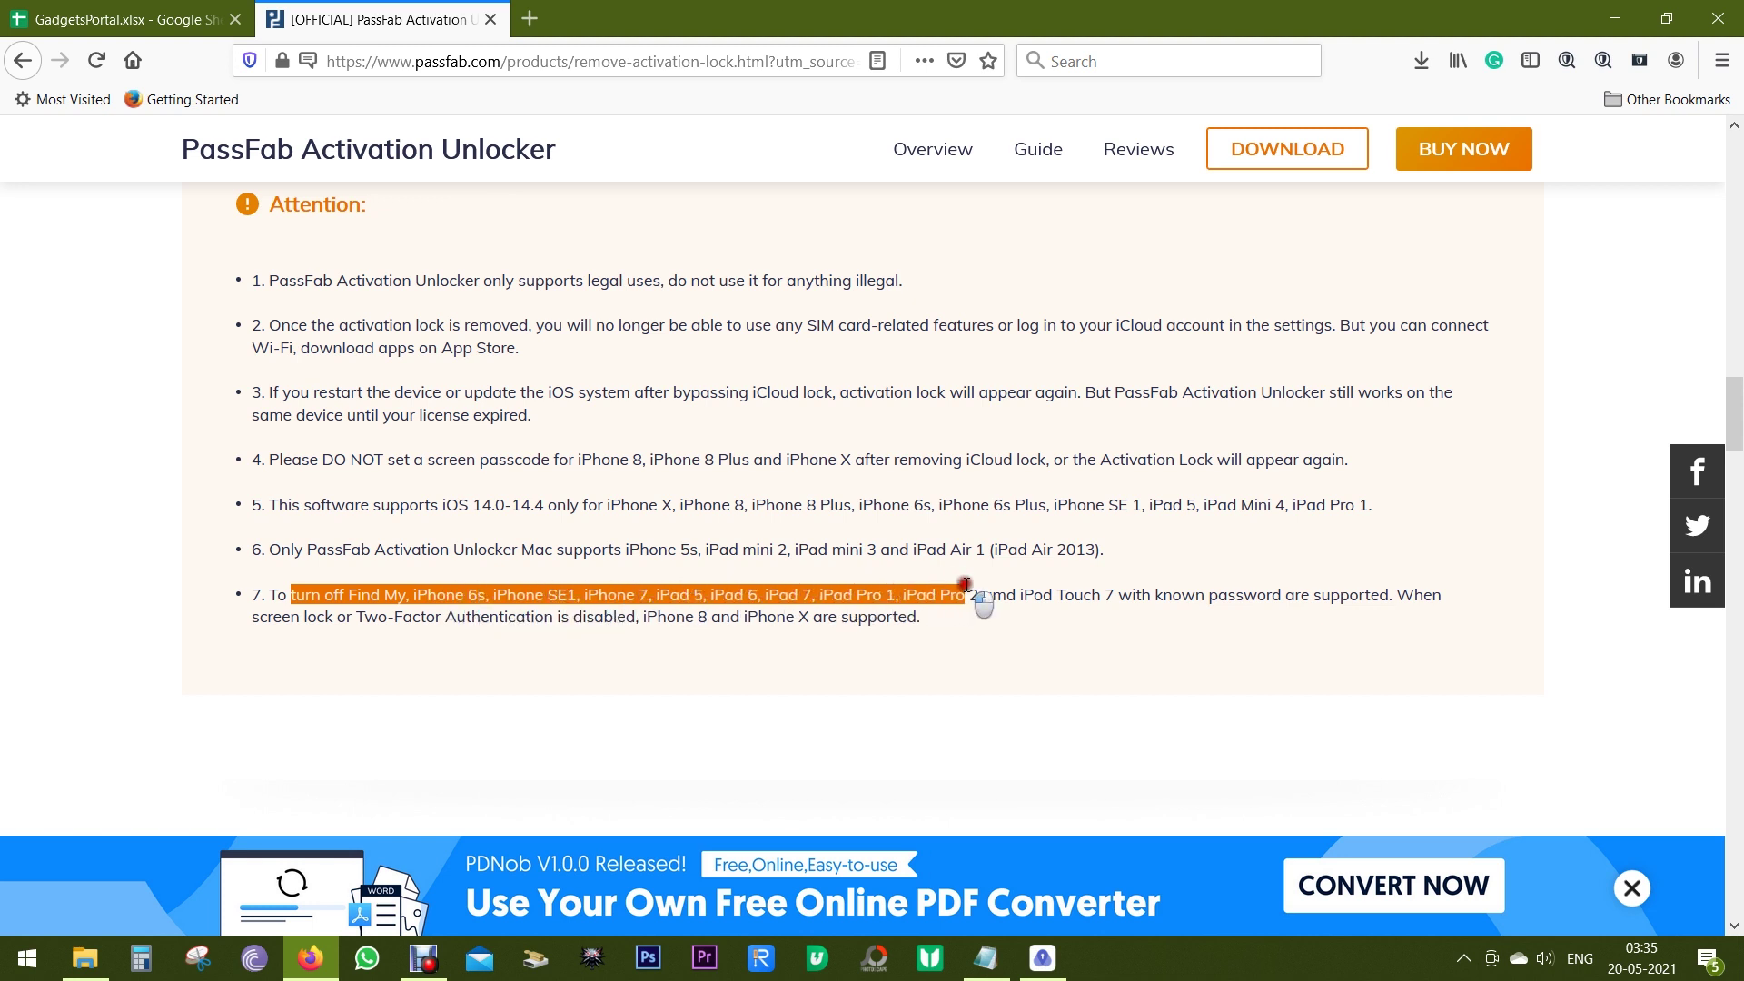
pyautogui.moveTo(965, 589); pyautogui.dragTo(965, 590)
pyautogui.click(973, 630)
pyautogui.moveTo(251, 616); pyautogui.dragTo(636, 615)
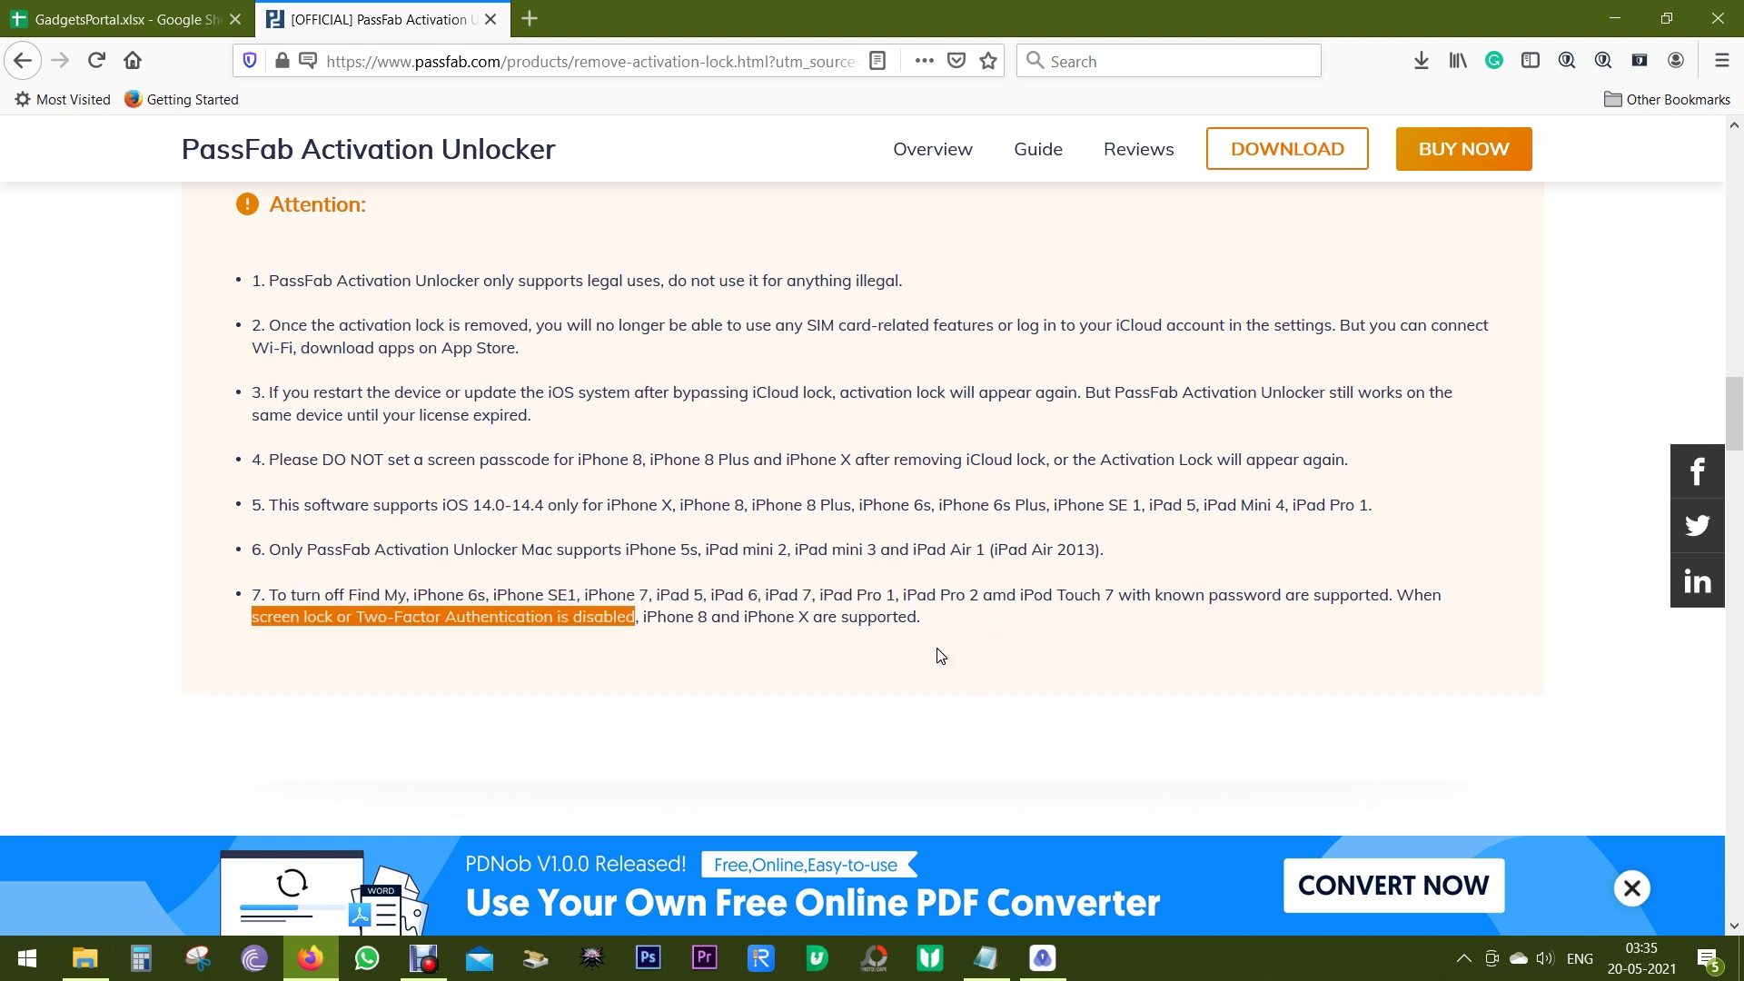
pyautogui.click(971, 657)
pyautogui.scroll(-2, 971, 660)
pyautogui.scroll(-2, 971, 659)
pyautogui.scroll(-1, 972, 659)
pyautogui.scroll(-1, 971, 660)
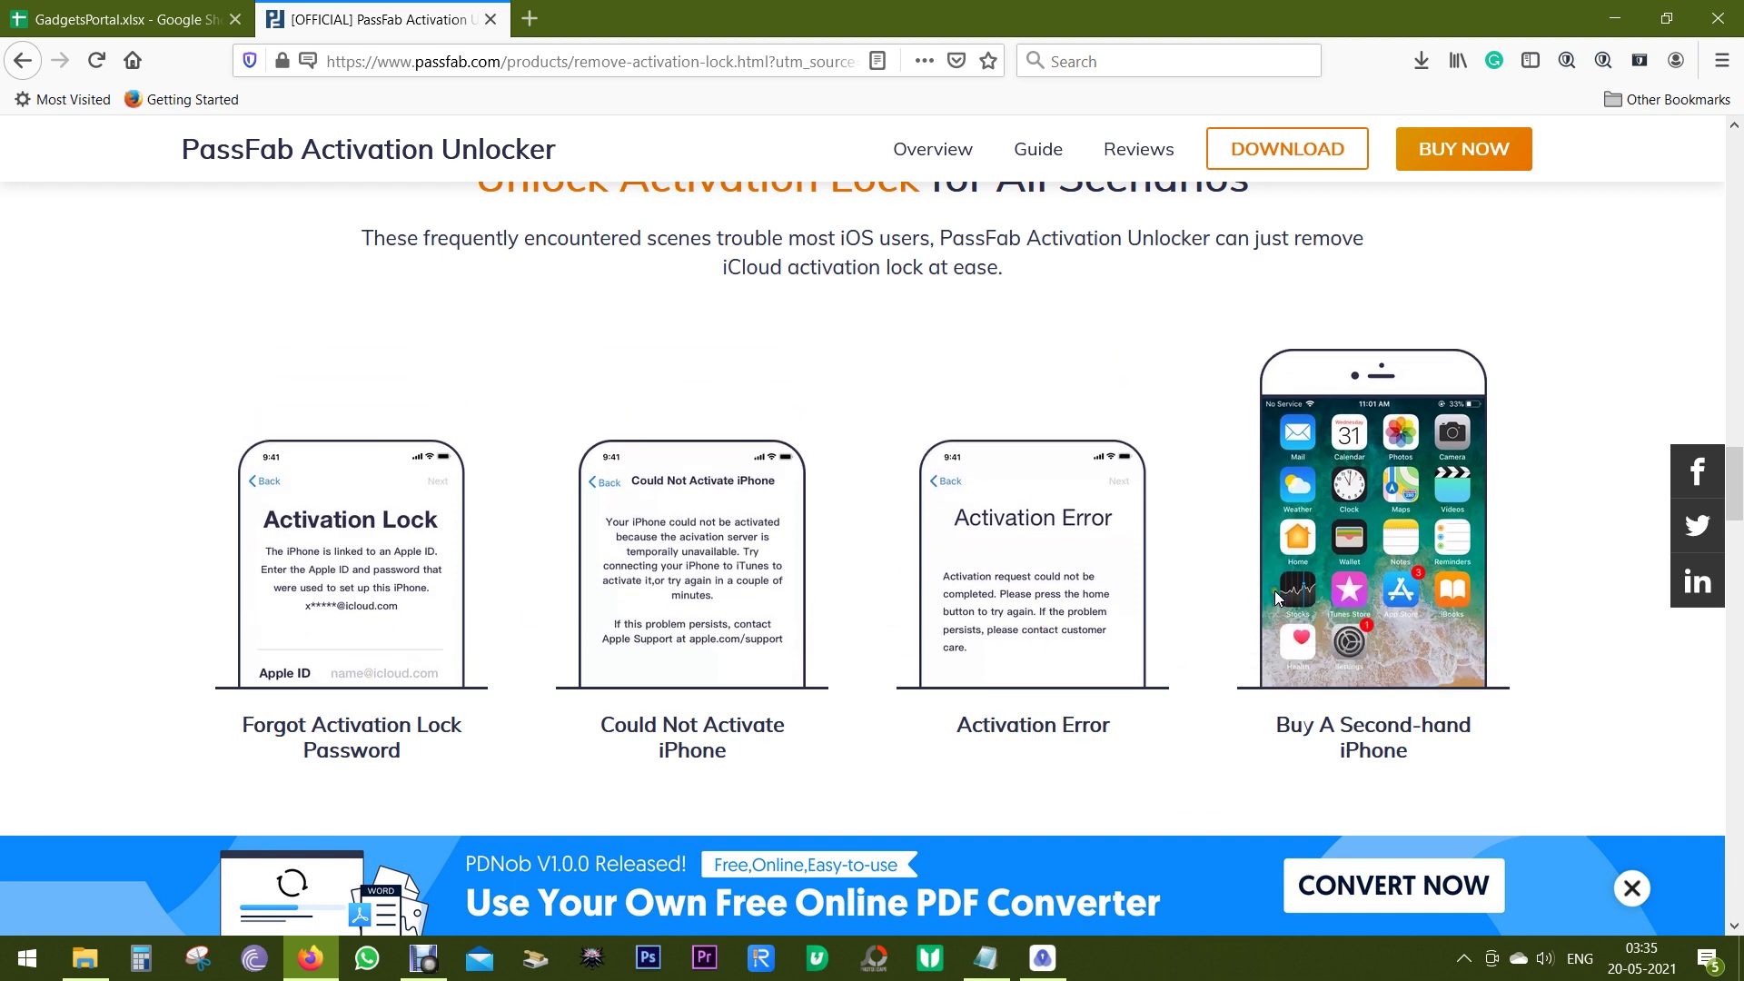
pyautogui.scroll(-4, 1274, 589)
pyautogui.scroll(-4, 1273, 590)
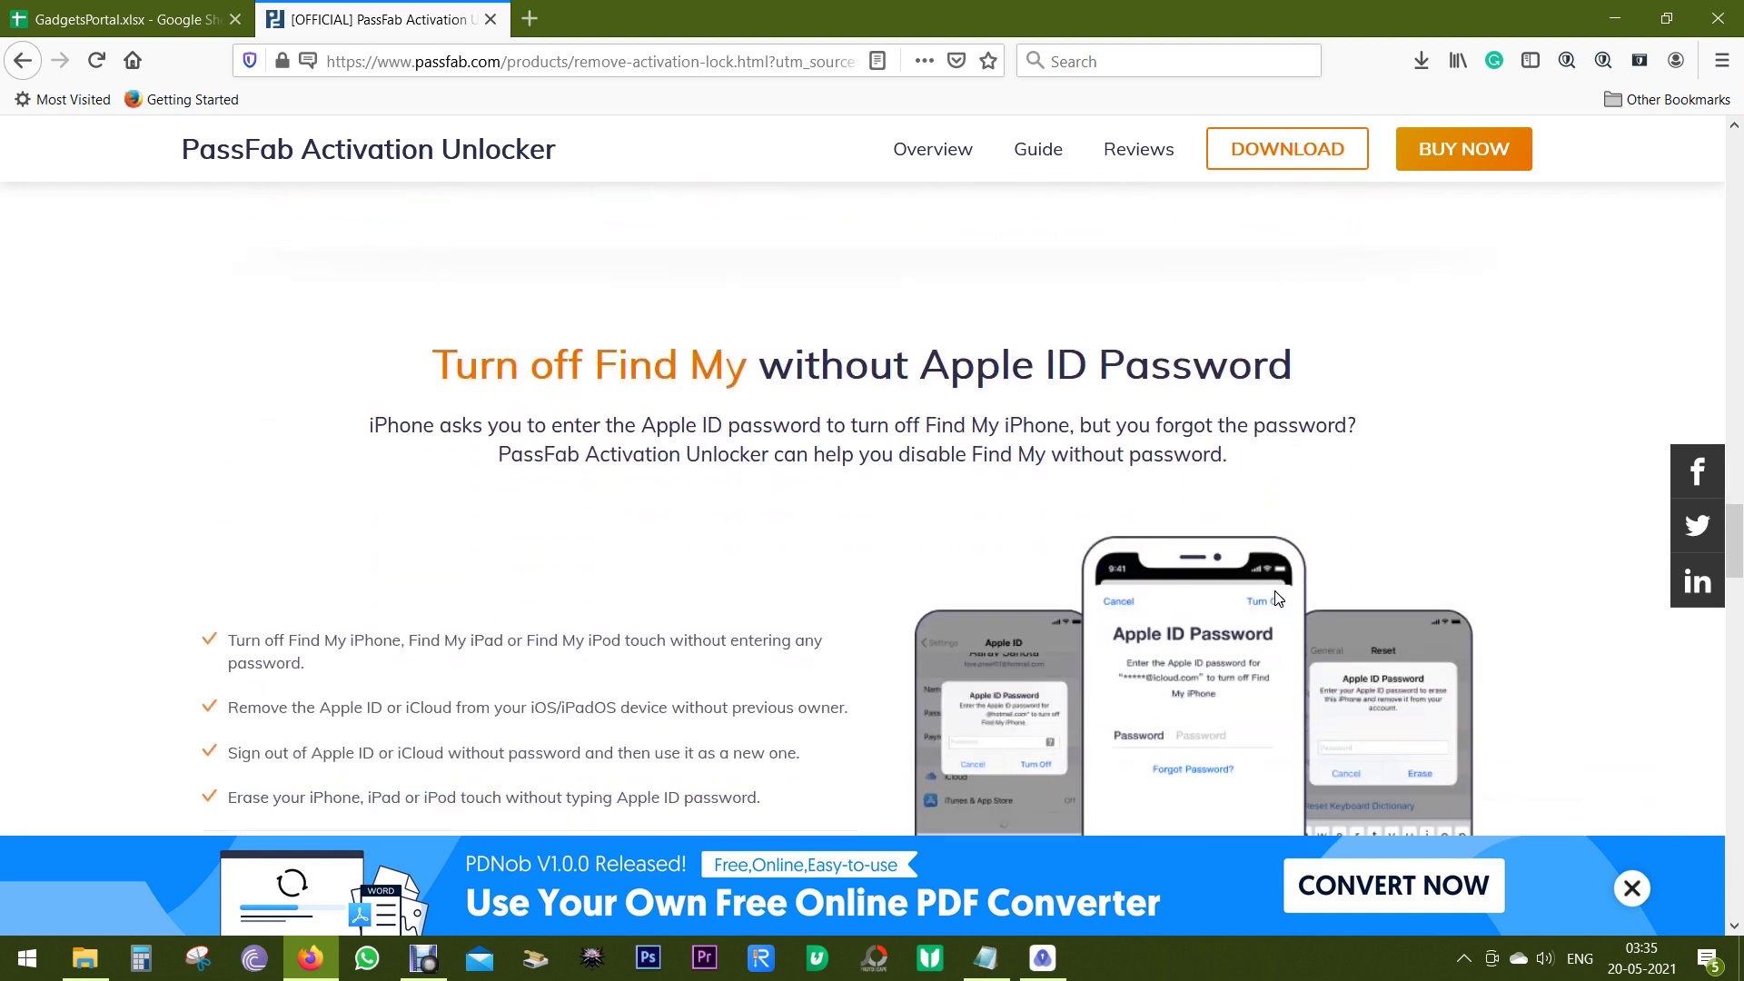
pyautogui.scroll(-3, 1274, 596)
pyautogui.scroll(-2, 1276, 599)
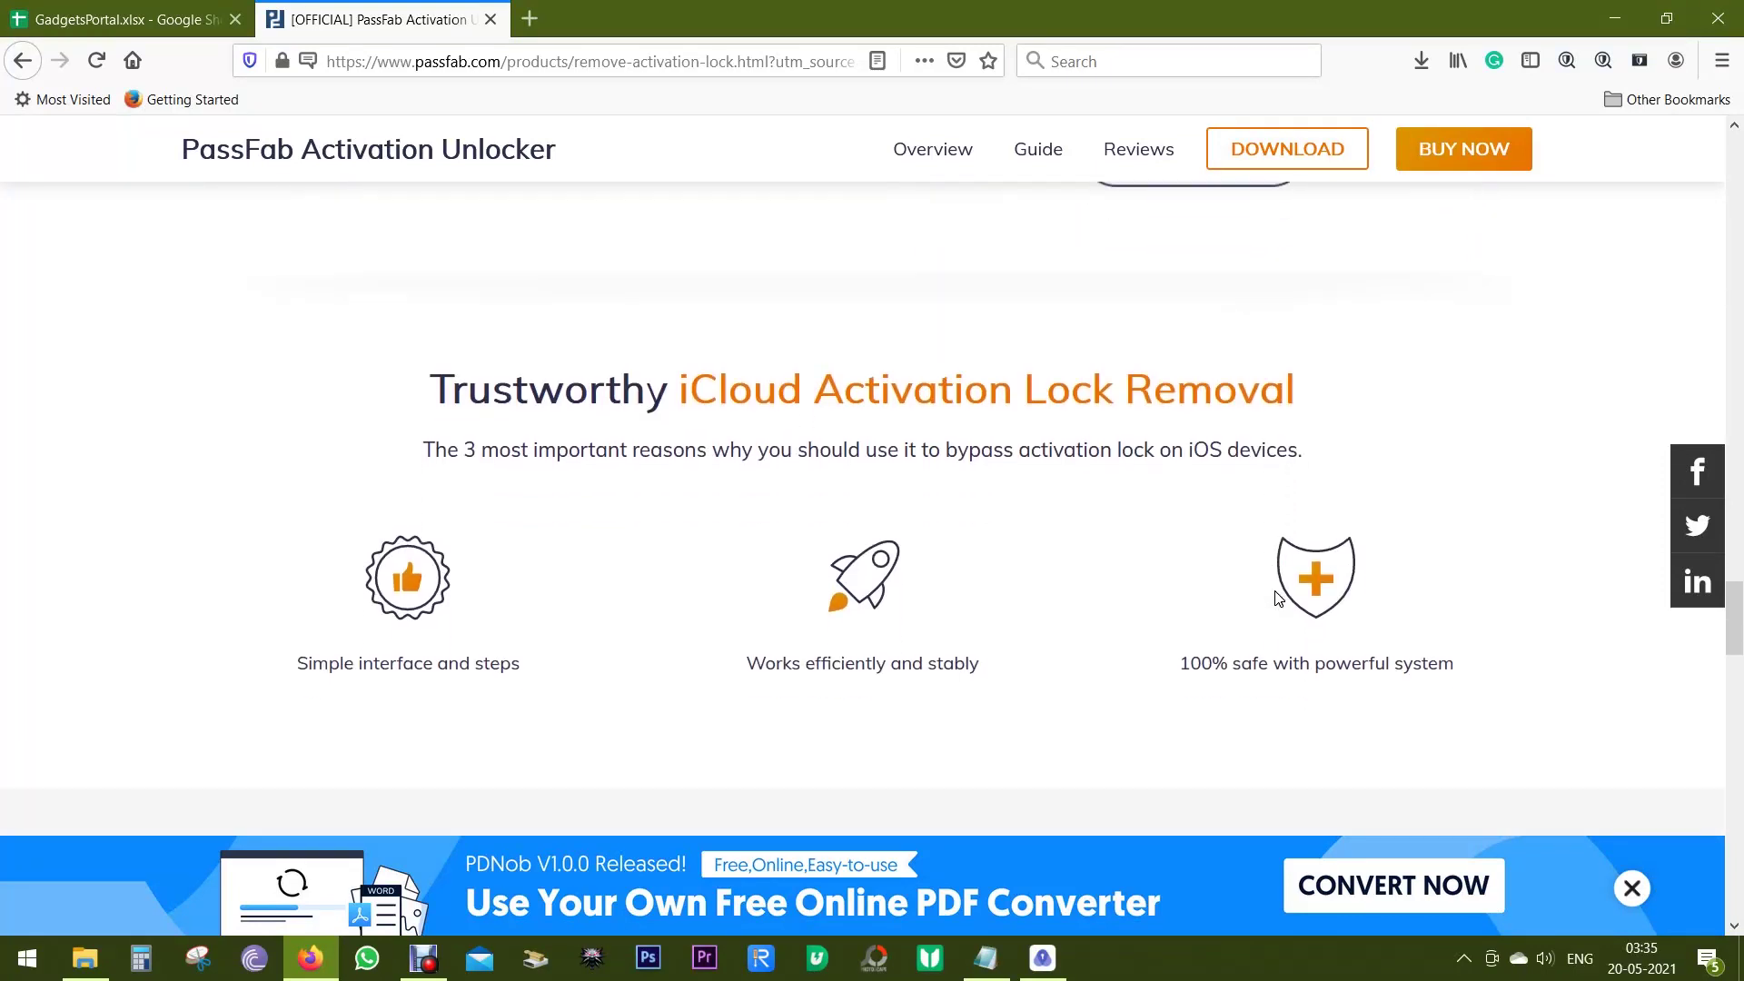
pyautogui.scroll(-3, 1277, 598)
pyautogui.scroll(-2, 1277, 599)
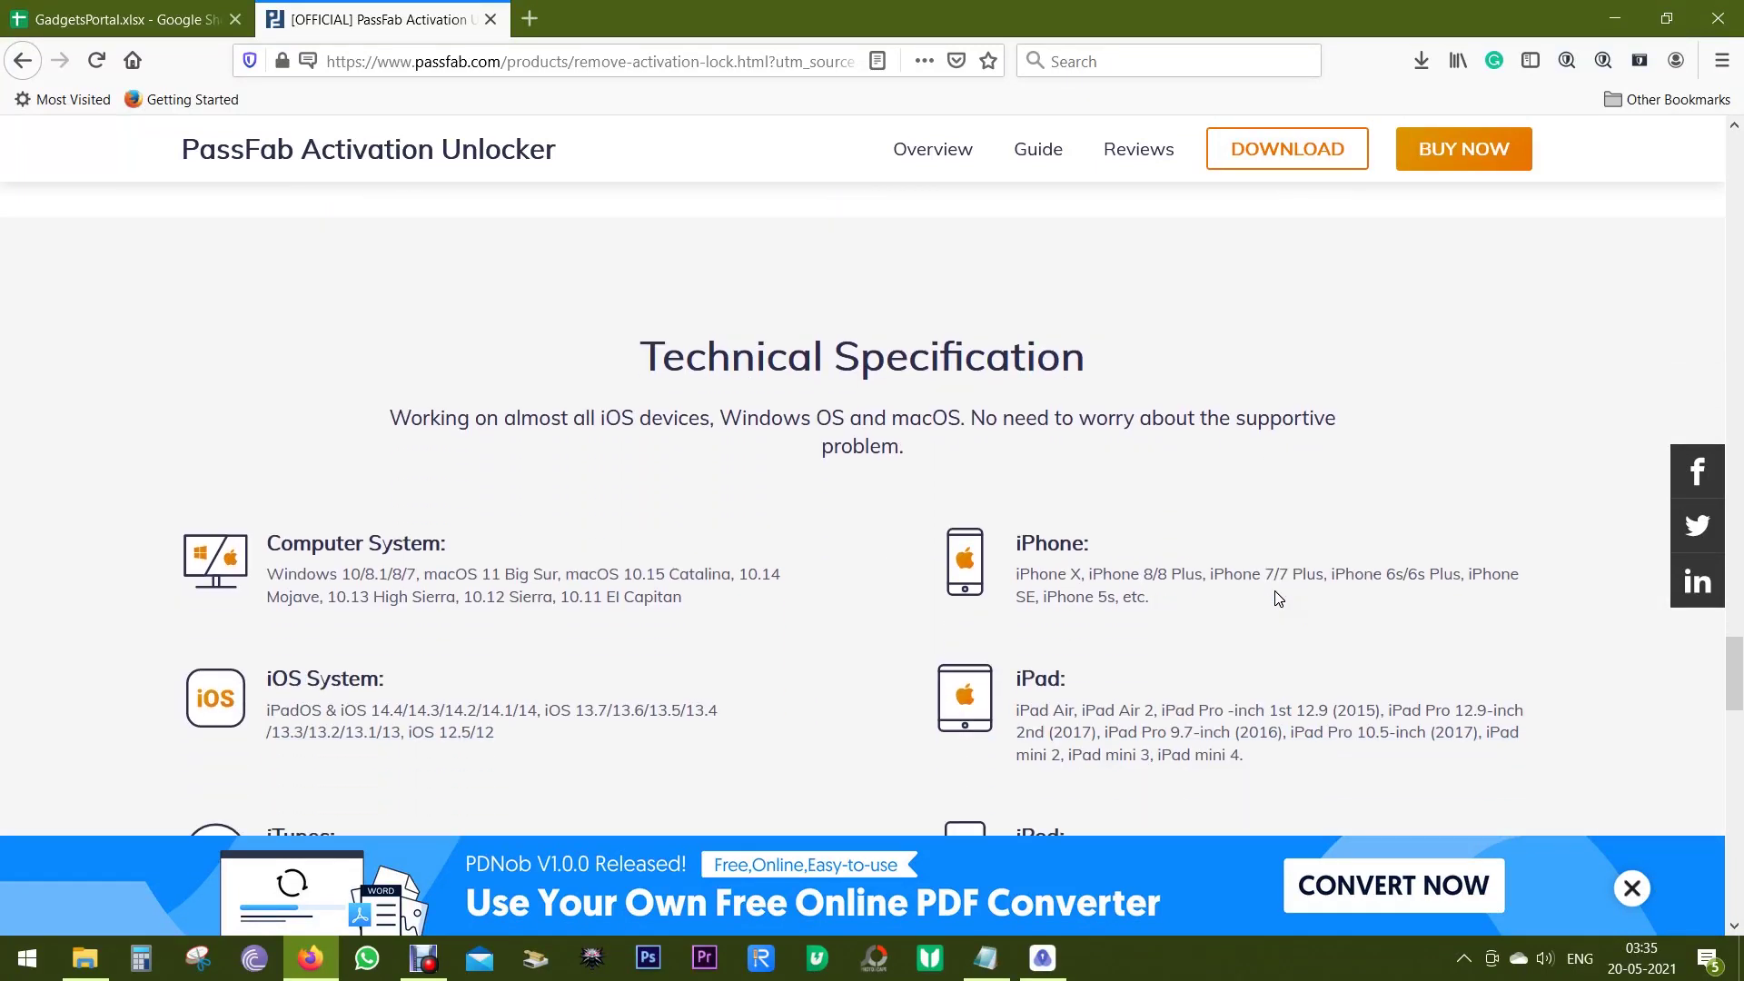
pyautogui.scroll(-2, 1277, 599)
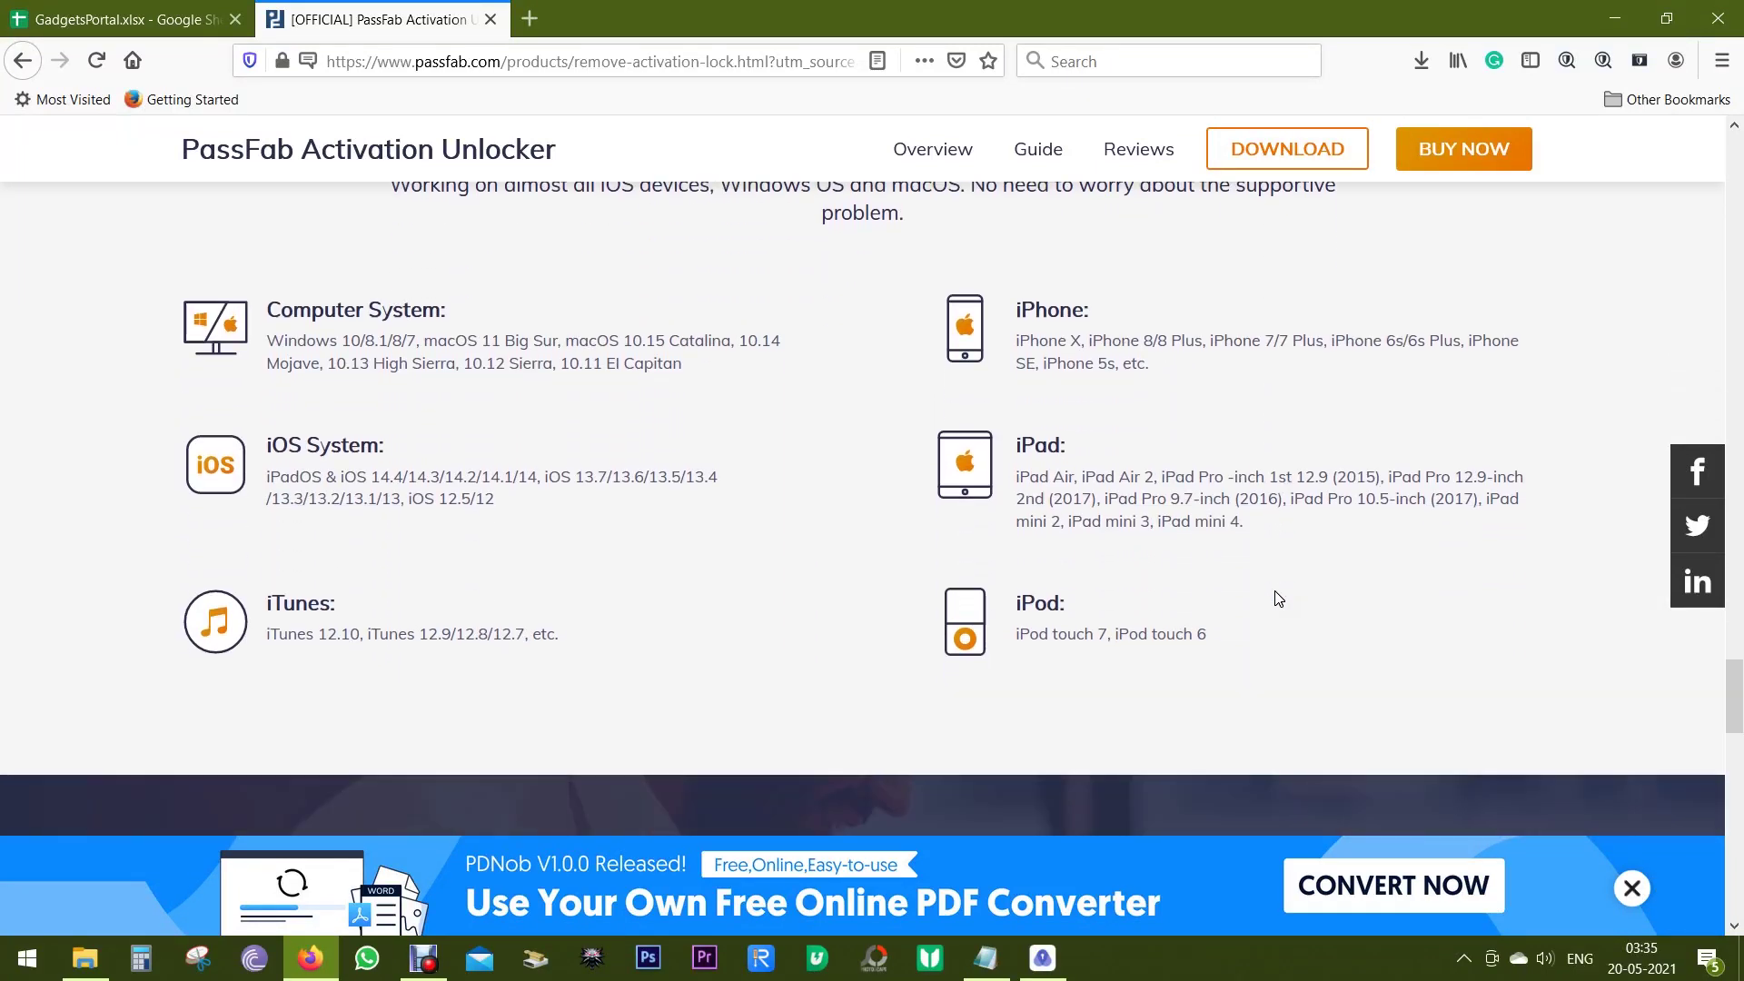
pyautogui.scroll(-2, 1277, 599)
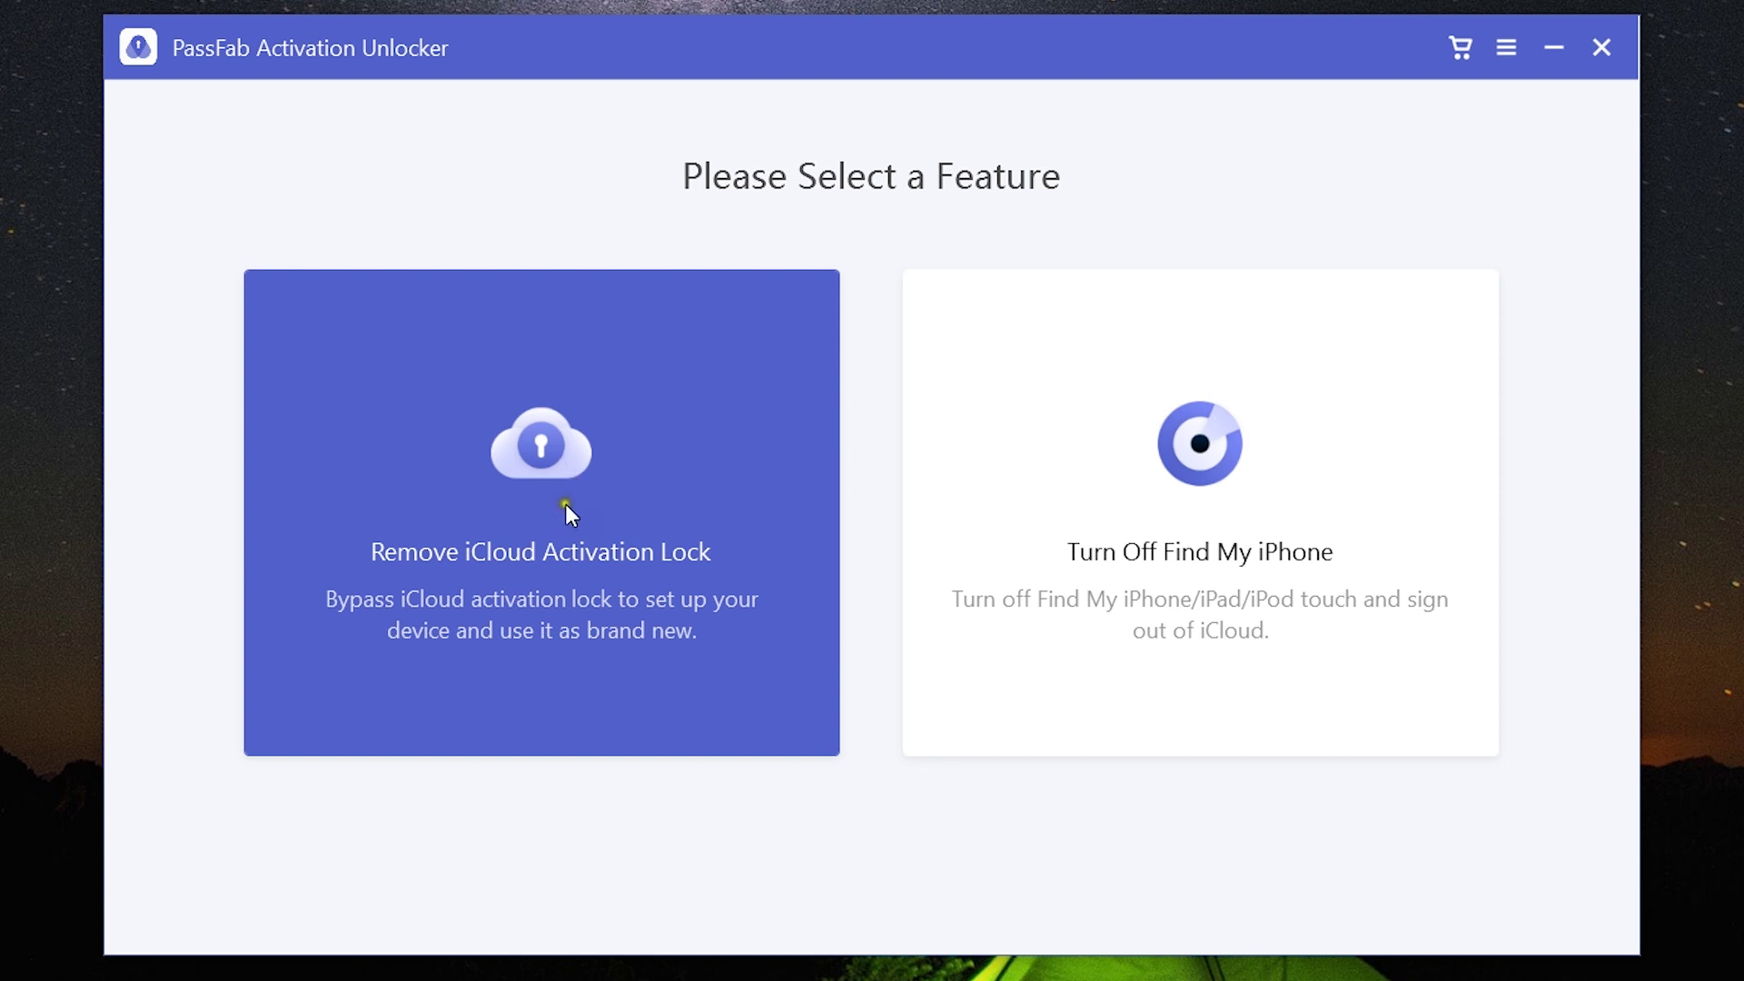
# Select the Remove iCloud Activation Lock feature and start it
pyautogui.click(564, 504)
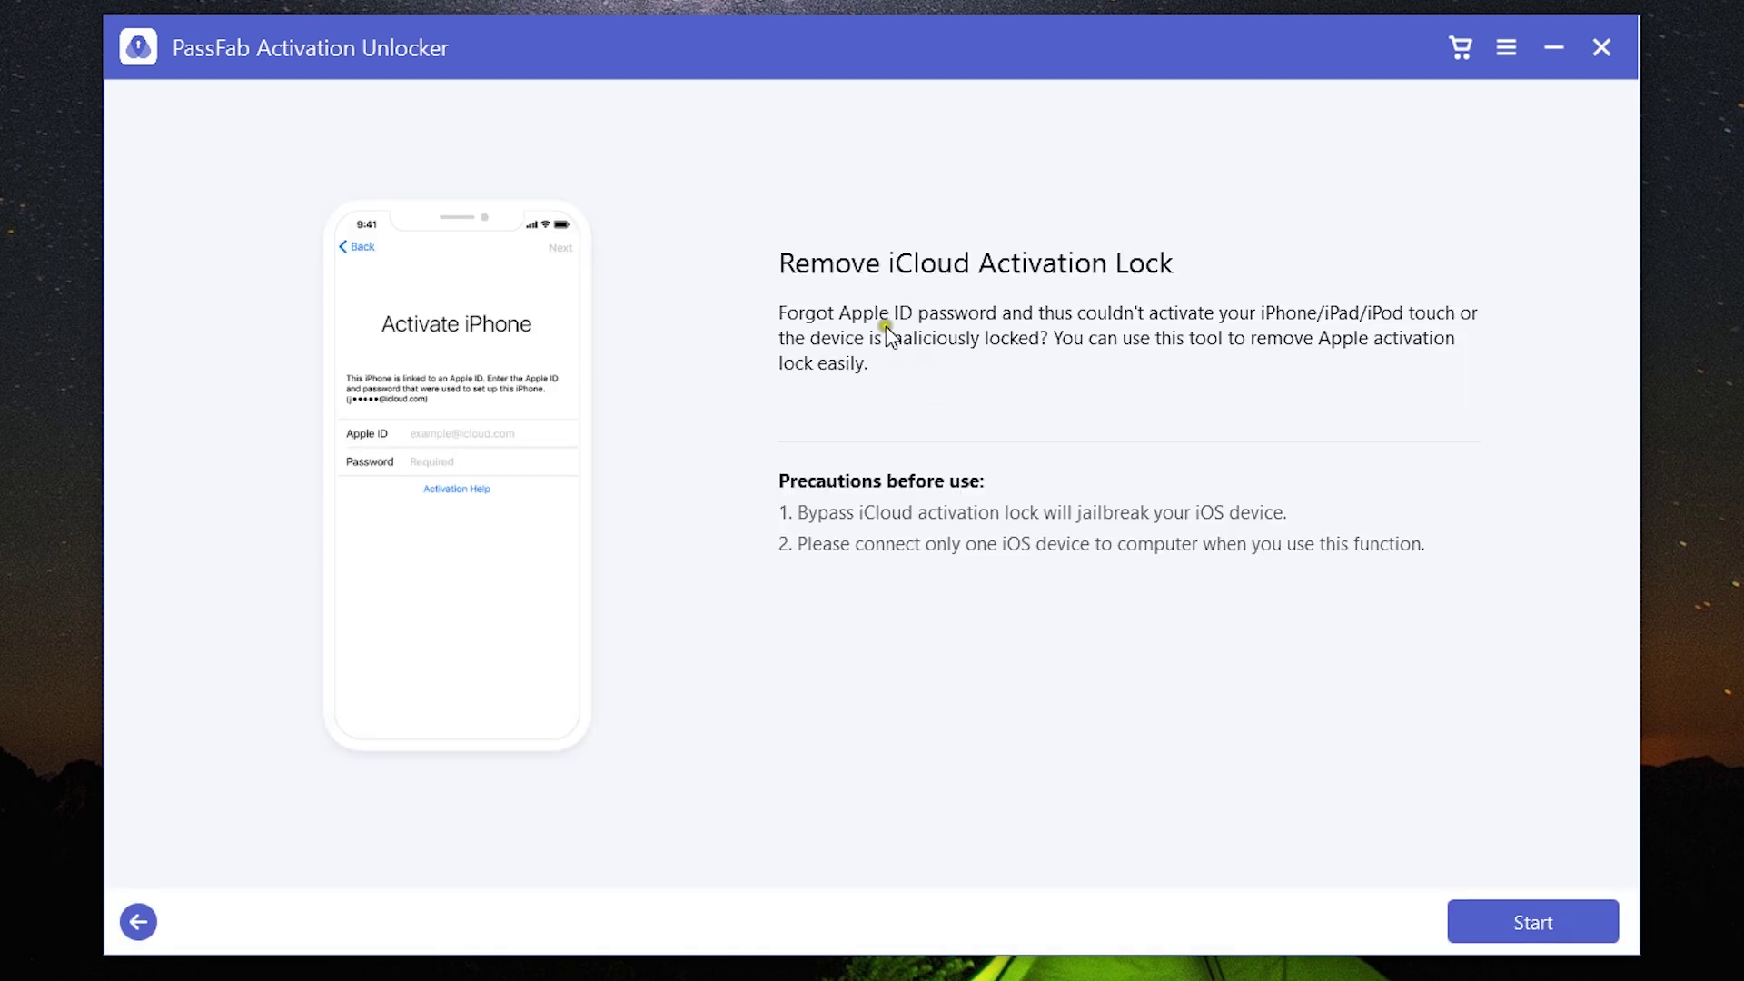
pyautogui.click(1067, 429)
pyautogui.click(1533, 922)
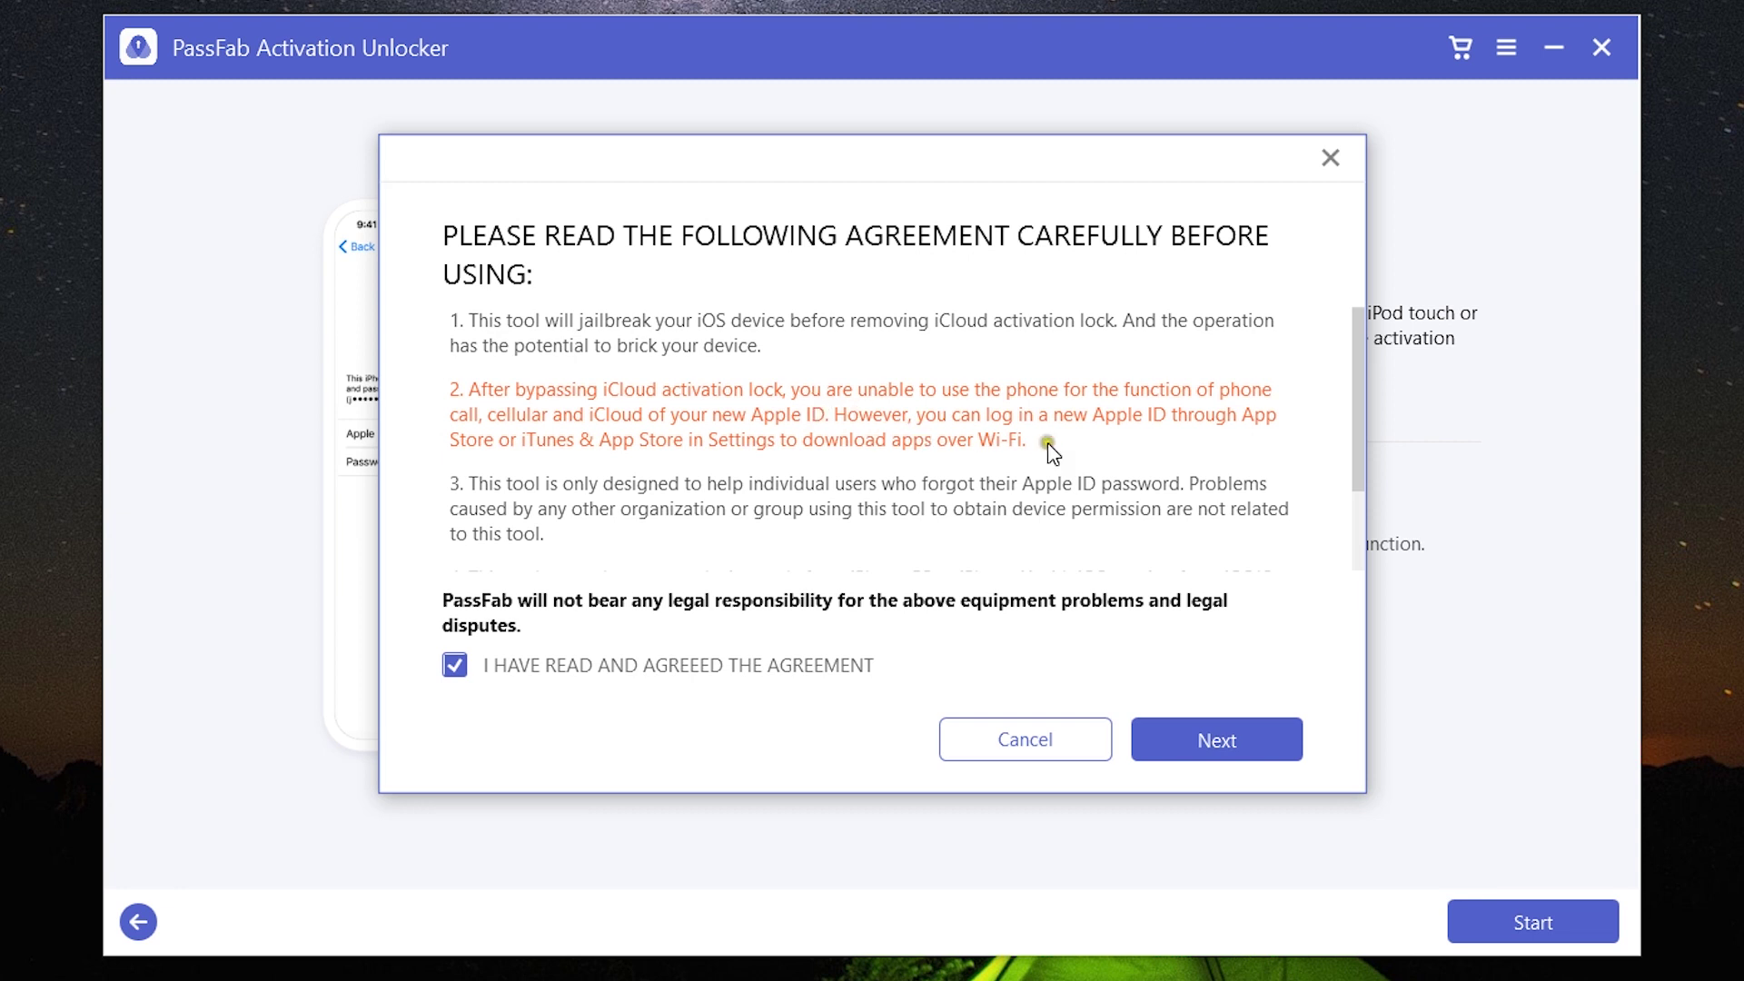
pyautogui.scroll(-1, 1048, 451)
pyautogui.scroll(-1, 1048, 450)
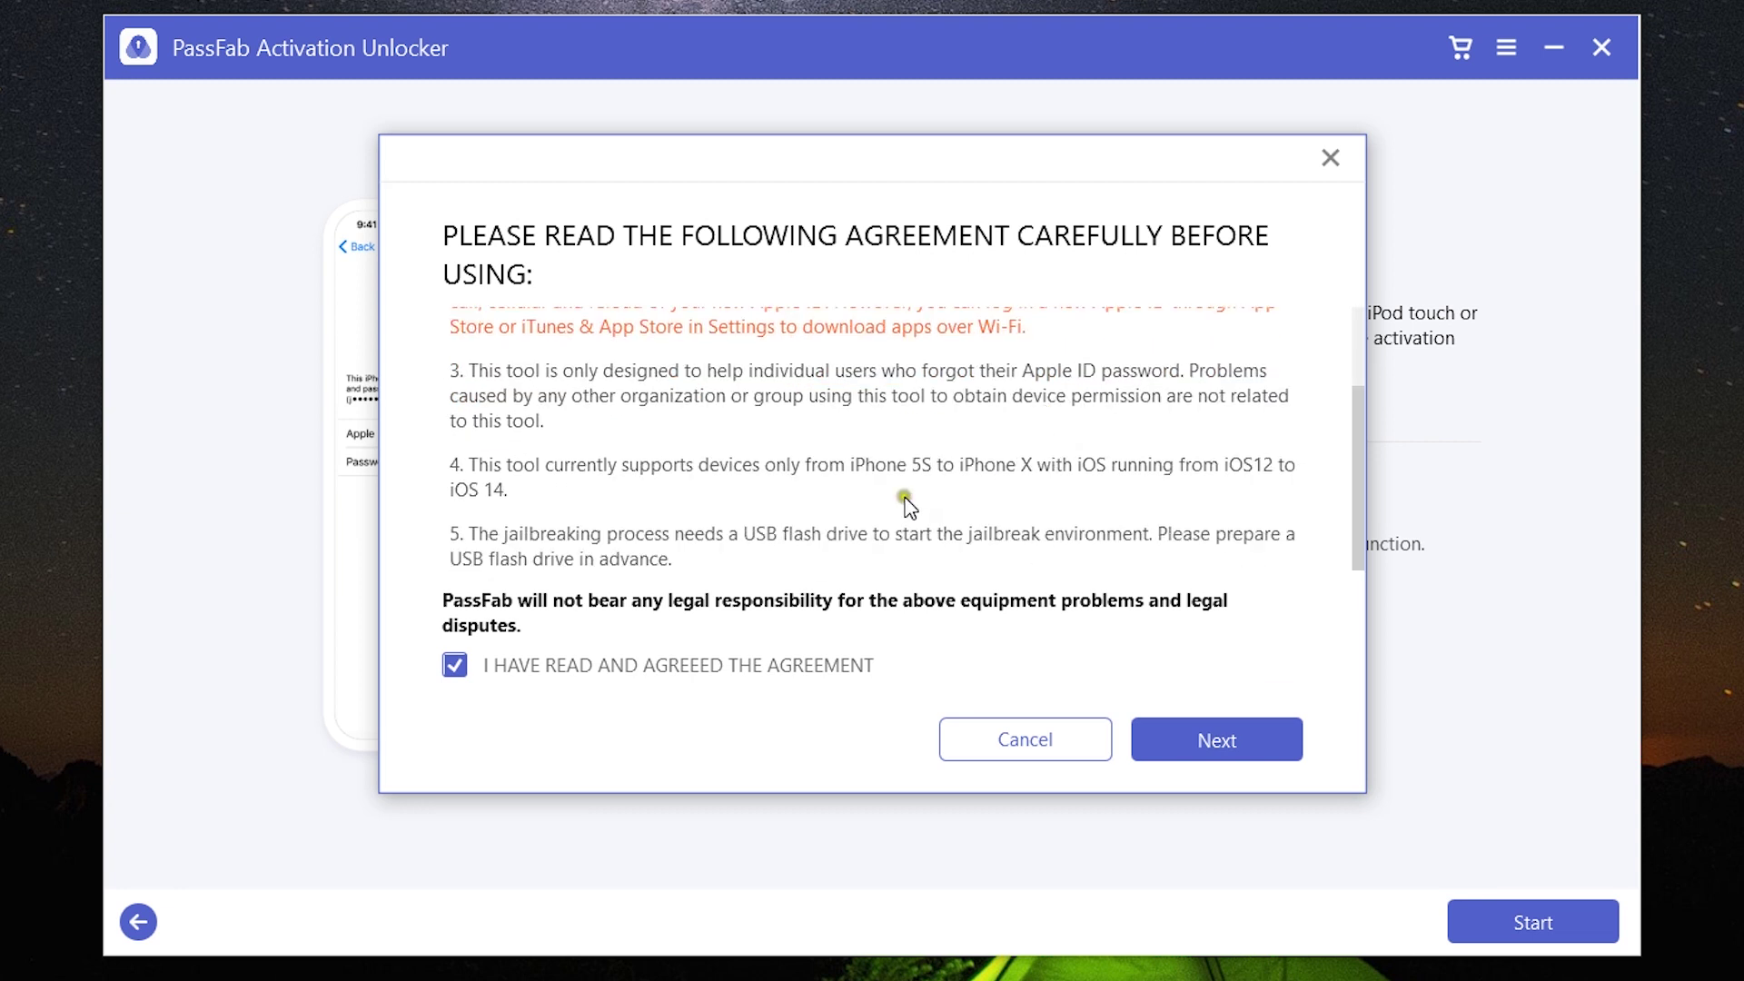
# Keep the agreement checkbox ticked and continue past the usage agreement
pyautogui.click(971, 507)
pyautogui.click(1218, 749)
pyautogui.click(992, 544)
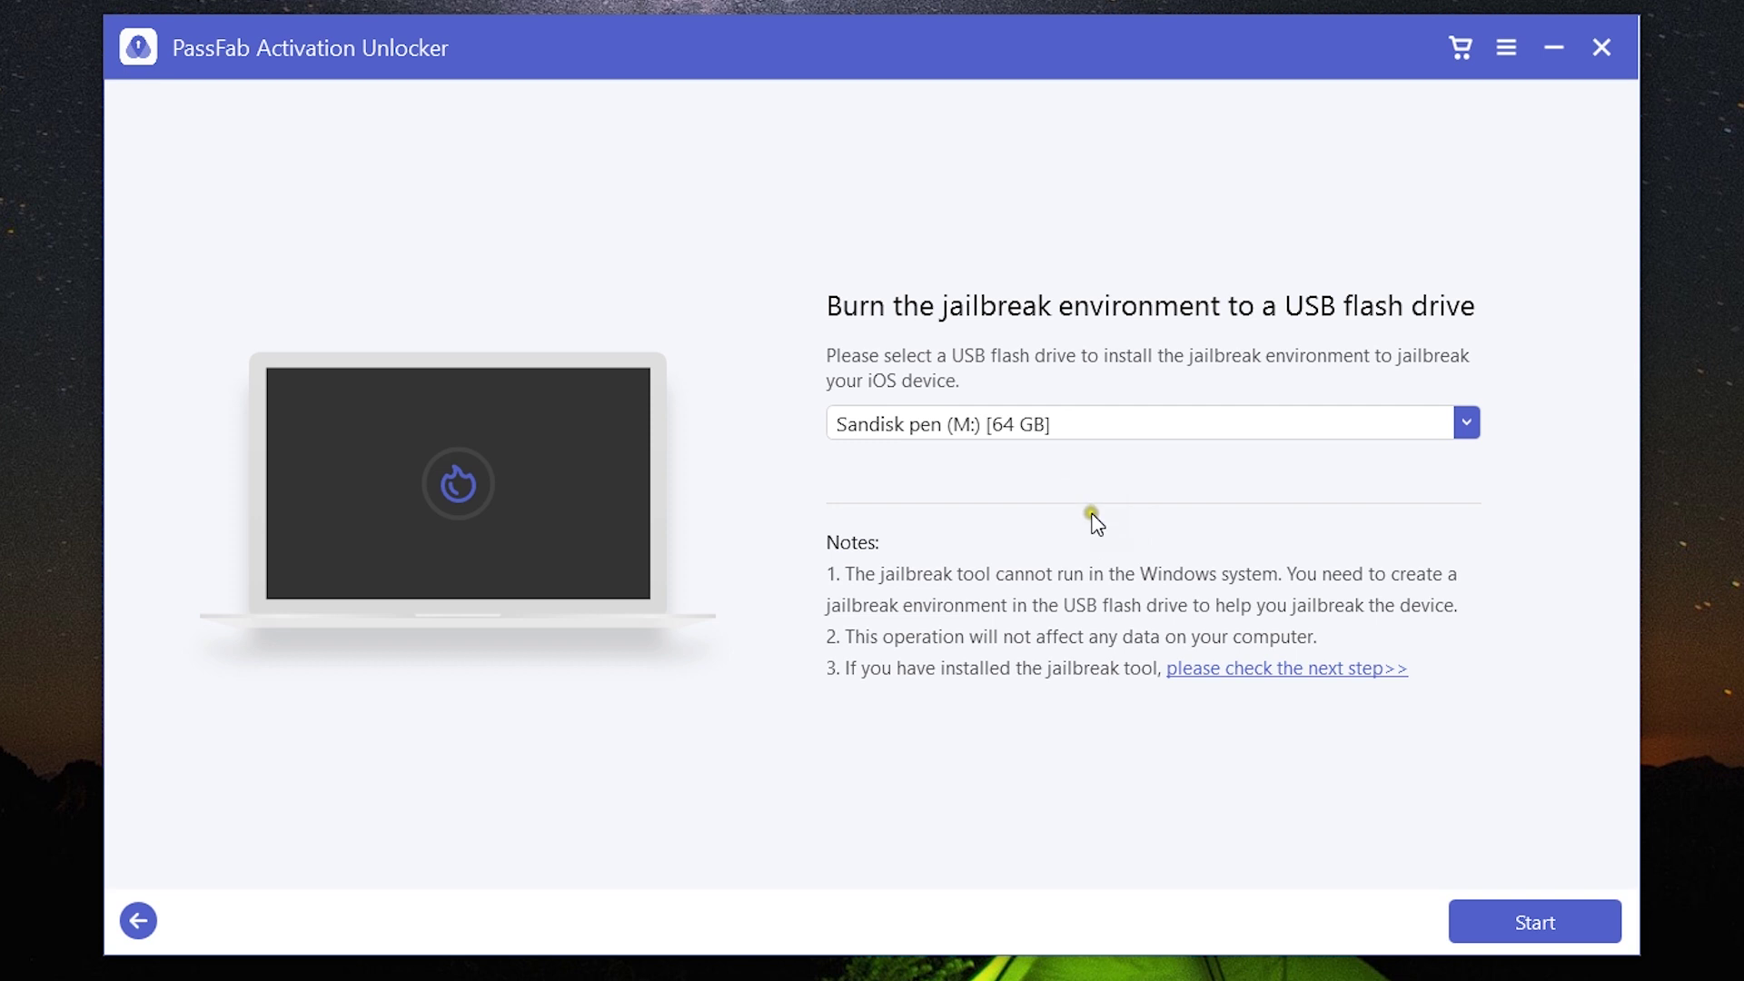
# Check the Sandisk USB drive in the dropdown, then go back to feature selection
pyautogui.click(1064, 425)
pyautogui.click(1308, 685)
pyautogui.click(137, 923)
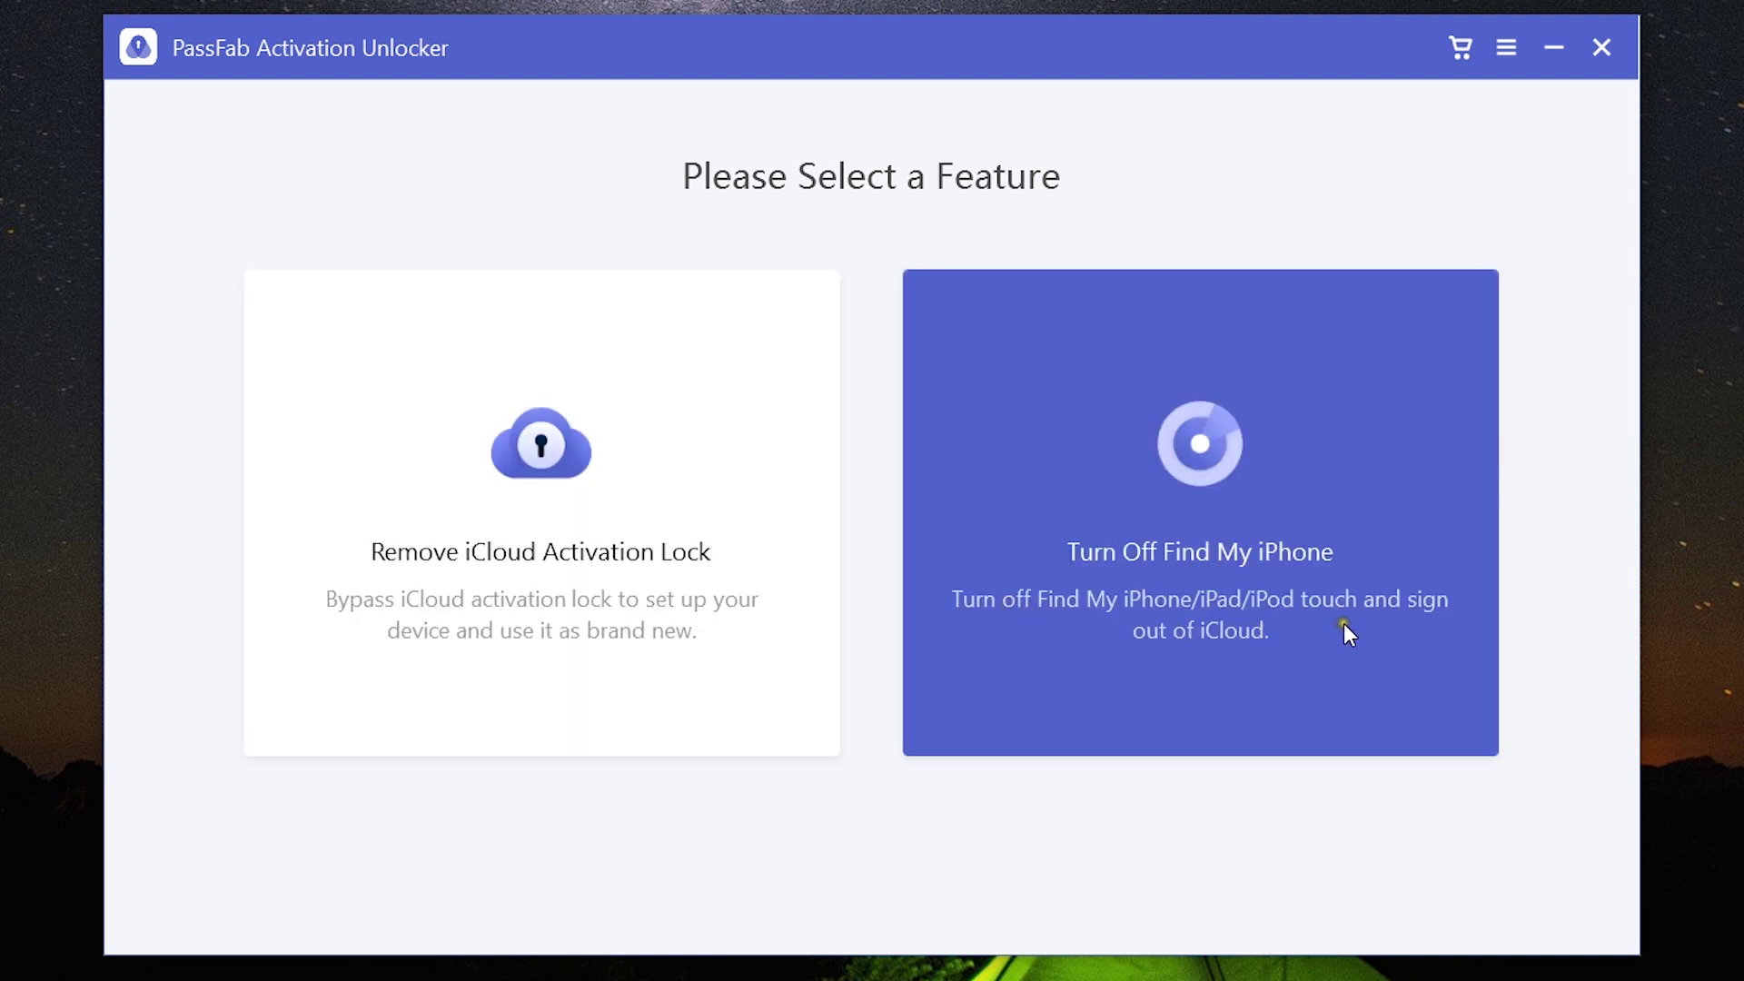
# Start Turn Off Find My iPhone, accept the agreement, and check the available USB drives
pyautogui.click(1186, 510)
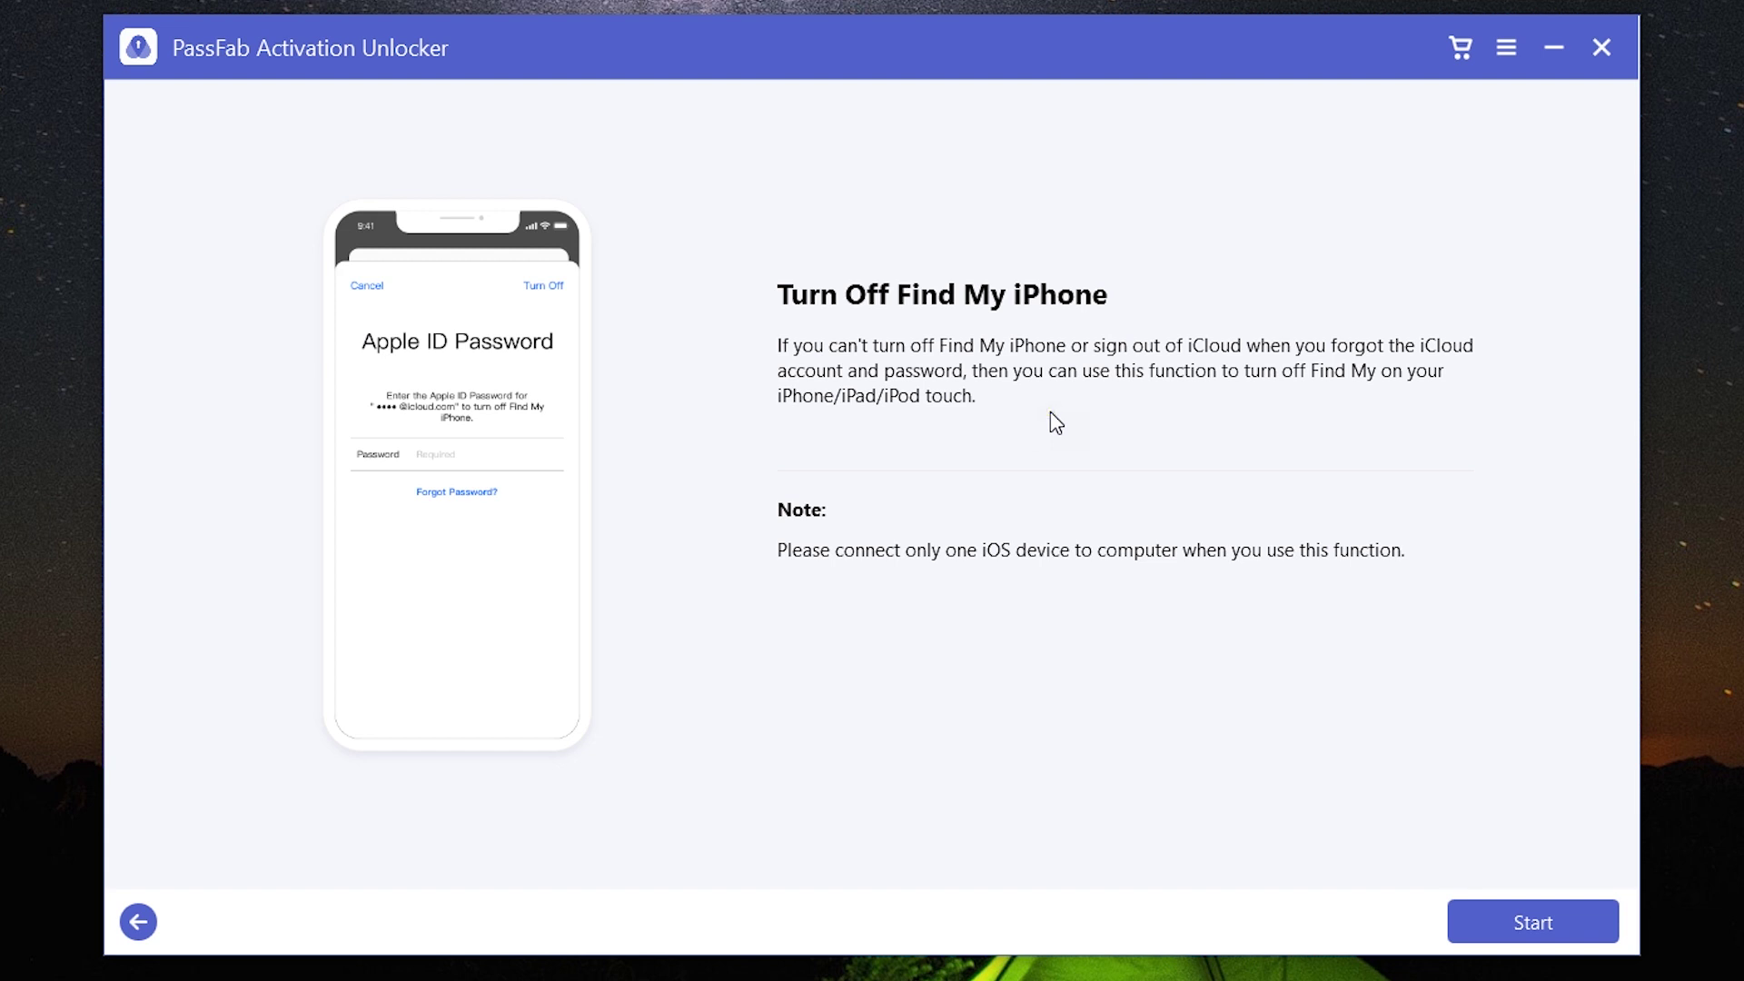
pyautogui.click(1482, 907)
pyautogui.scroll(-1, 828, 434)
pyautogui.scroll(1, 829, 436)
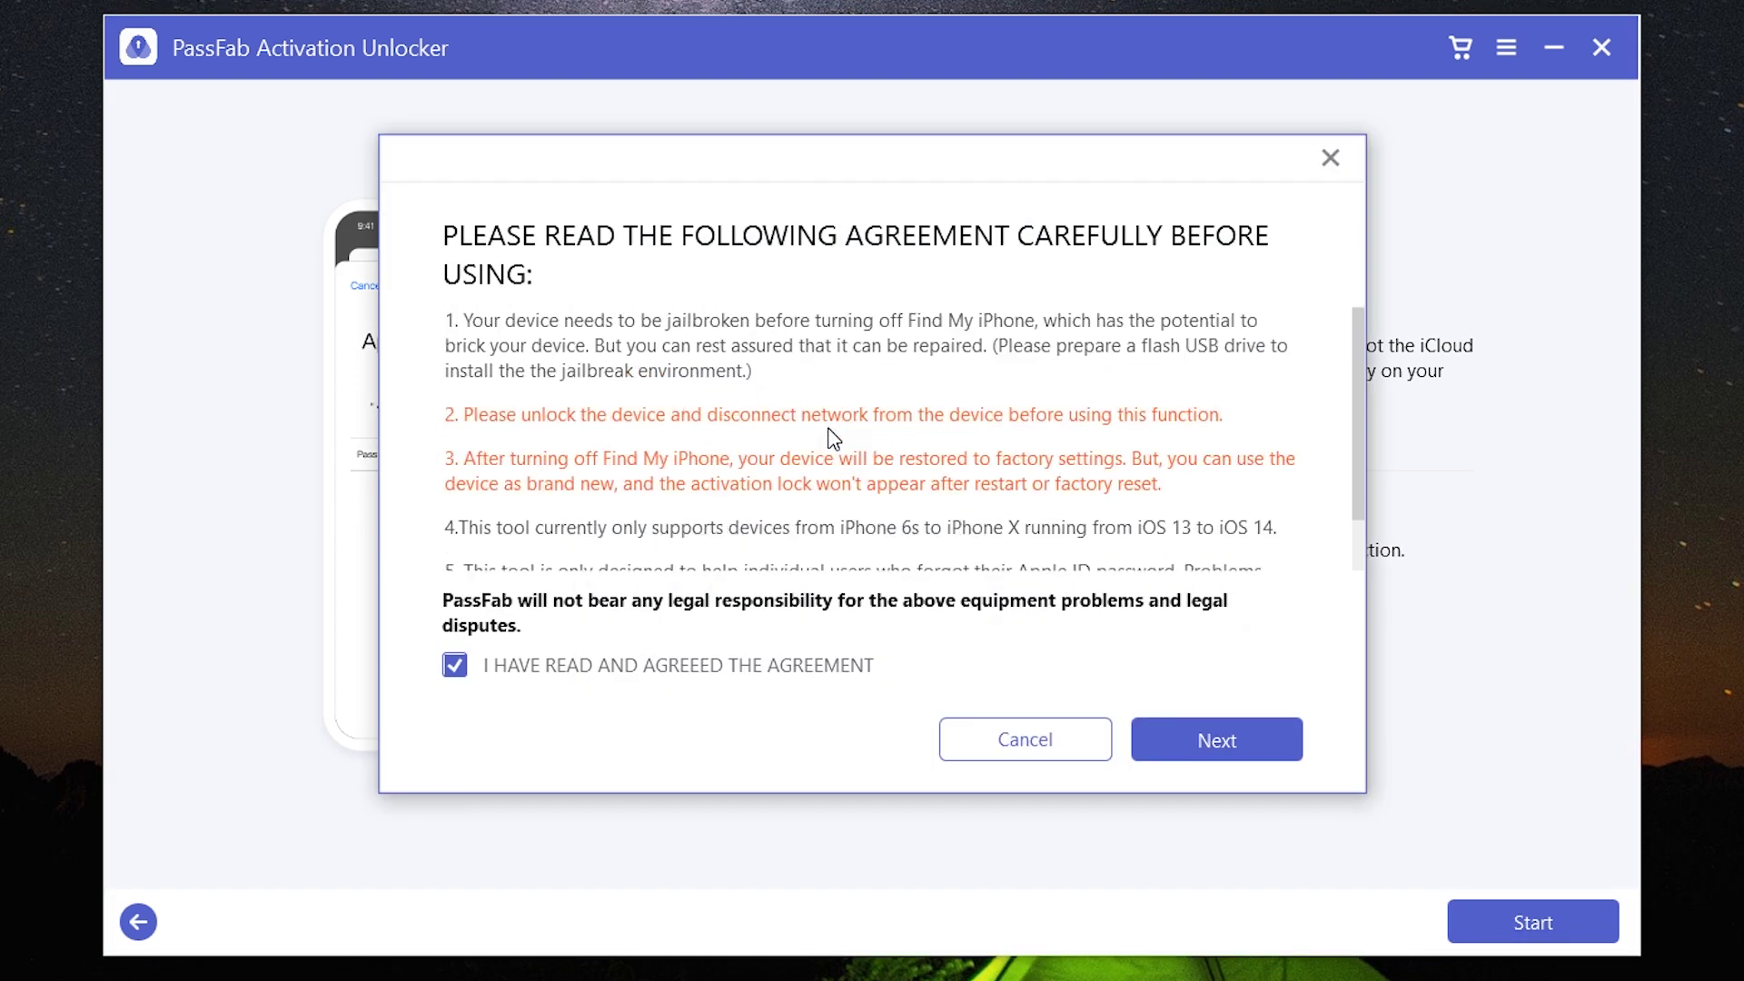
pyautogui.click(1233, 738)
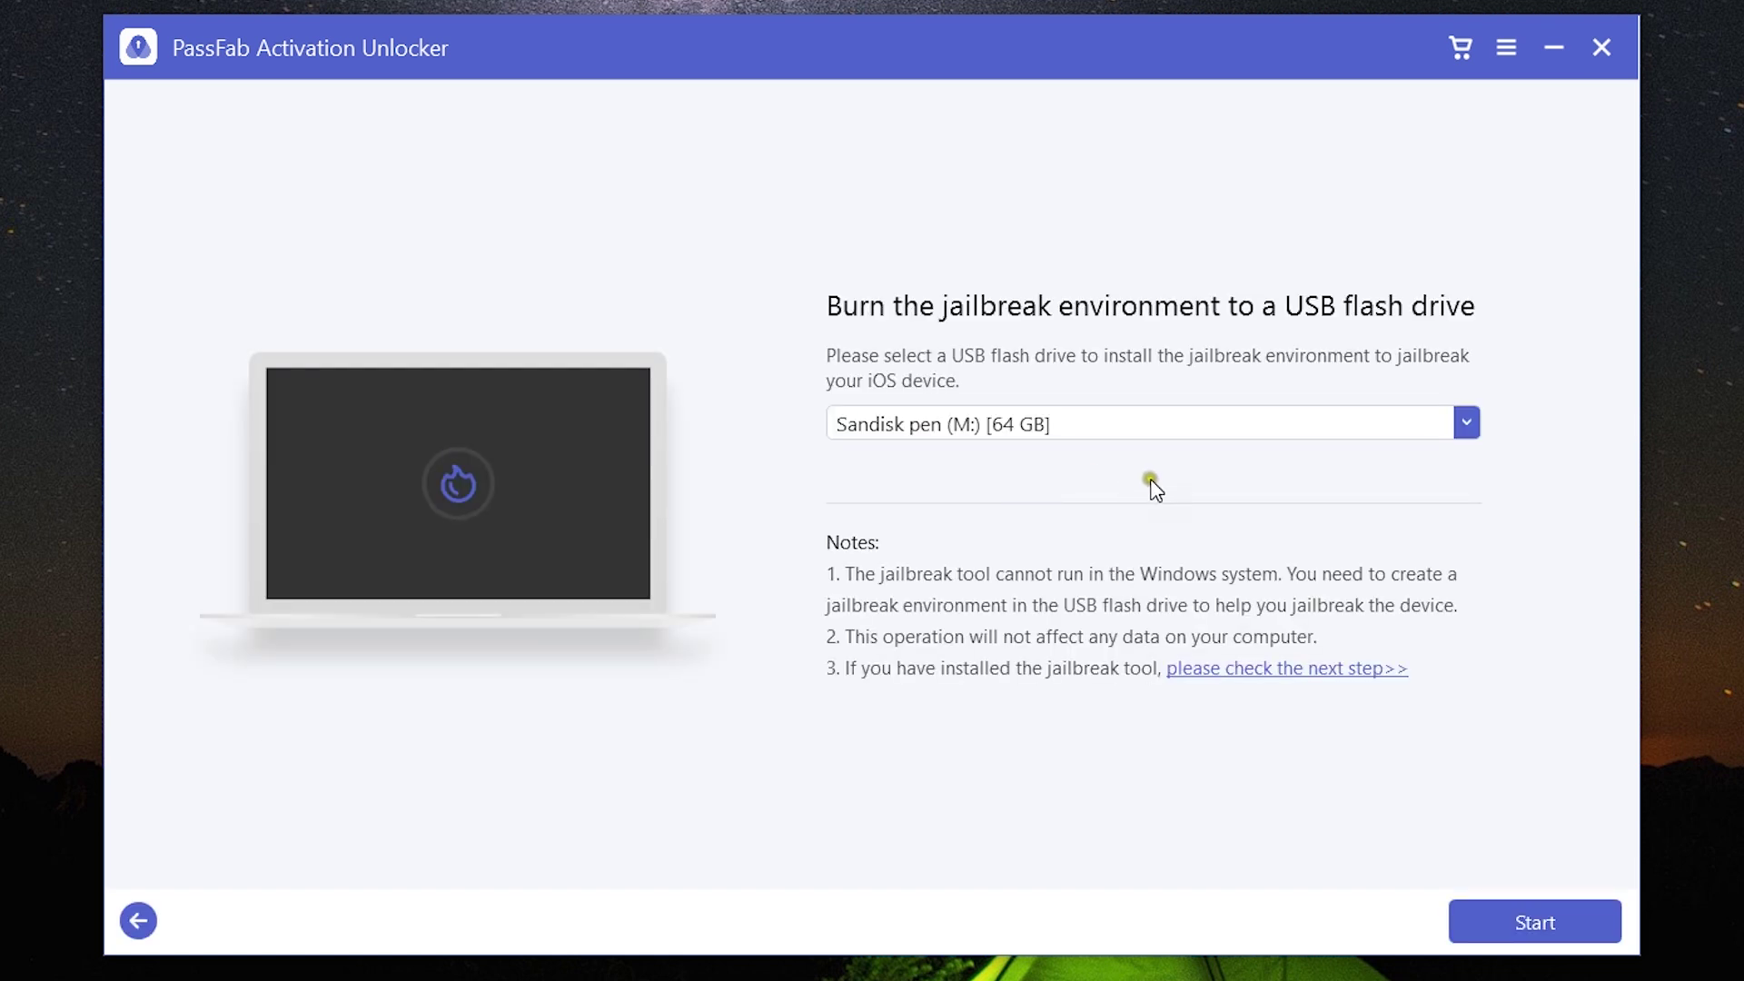
pyautogui.click(1131, 430)
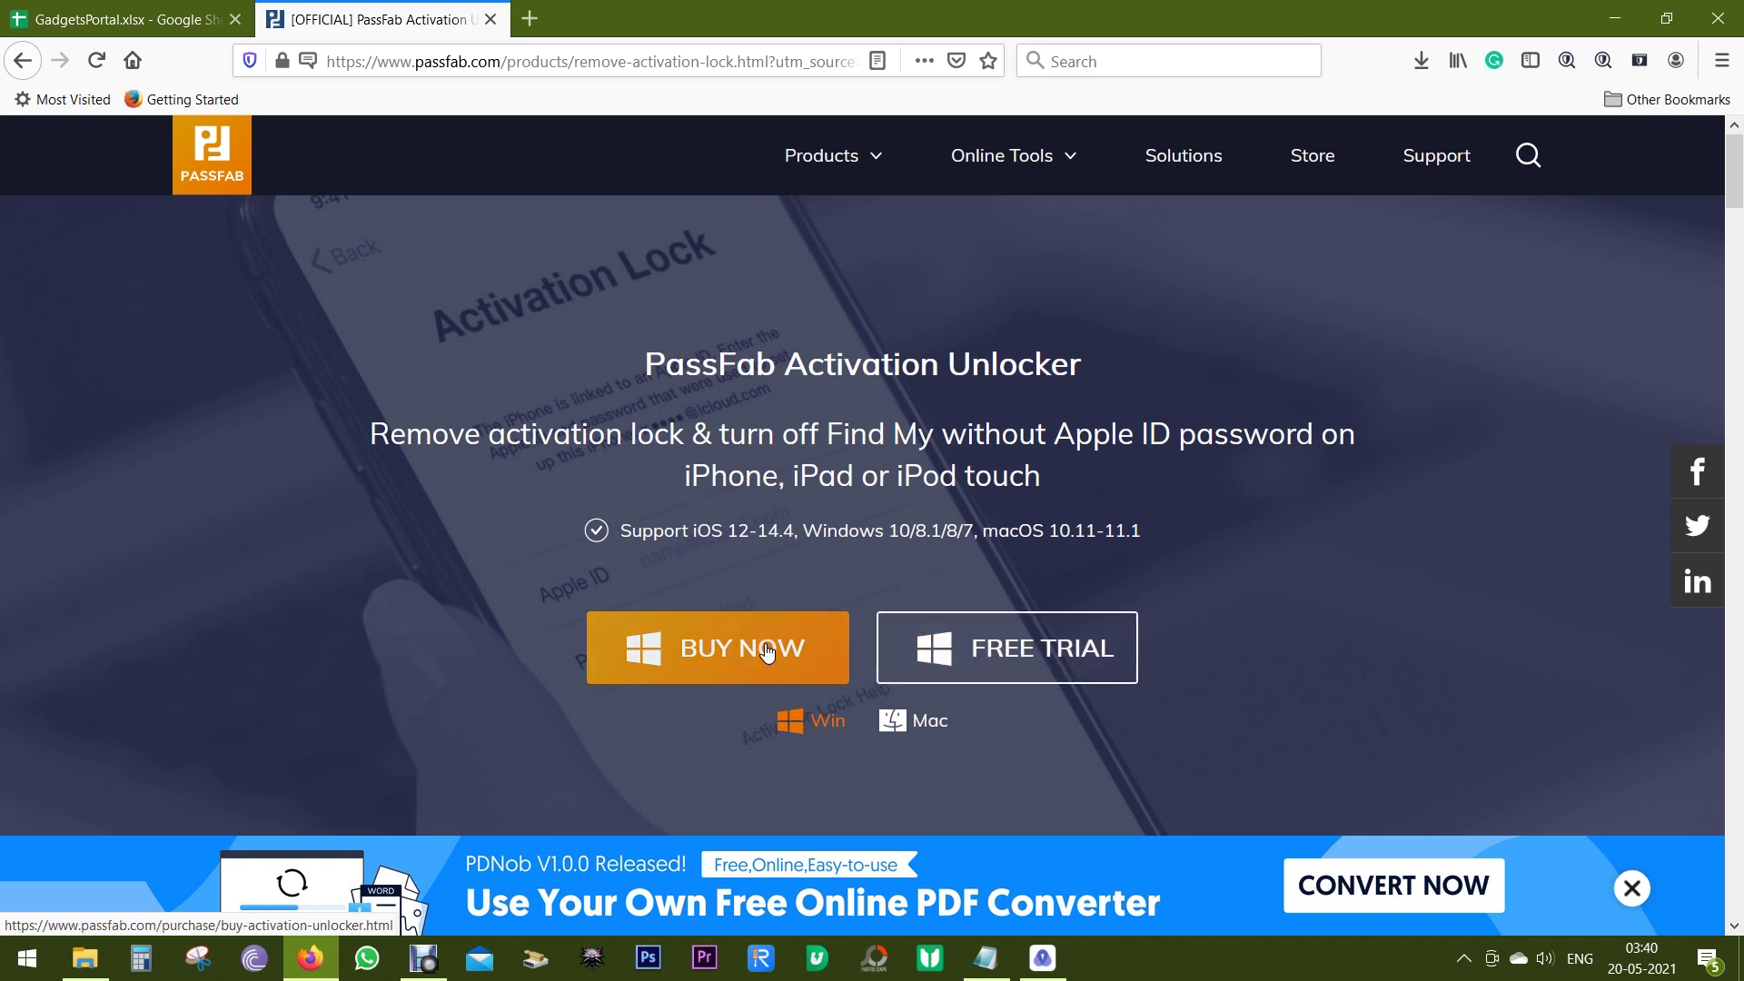
# Go to the Buy Now page with the monthly, yearly and lifetime INR licence prices
pyautogui.click(767, 652)
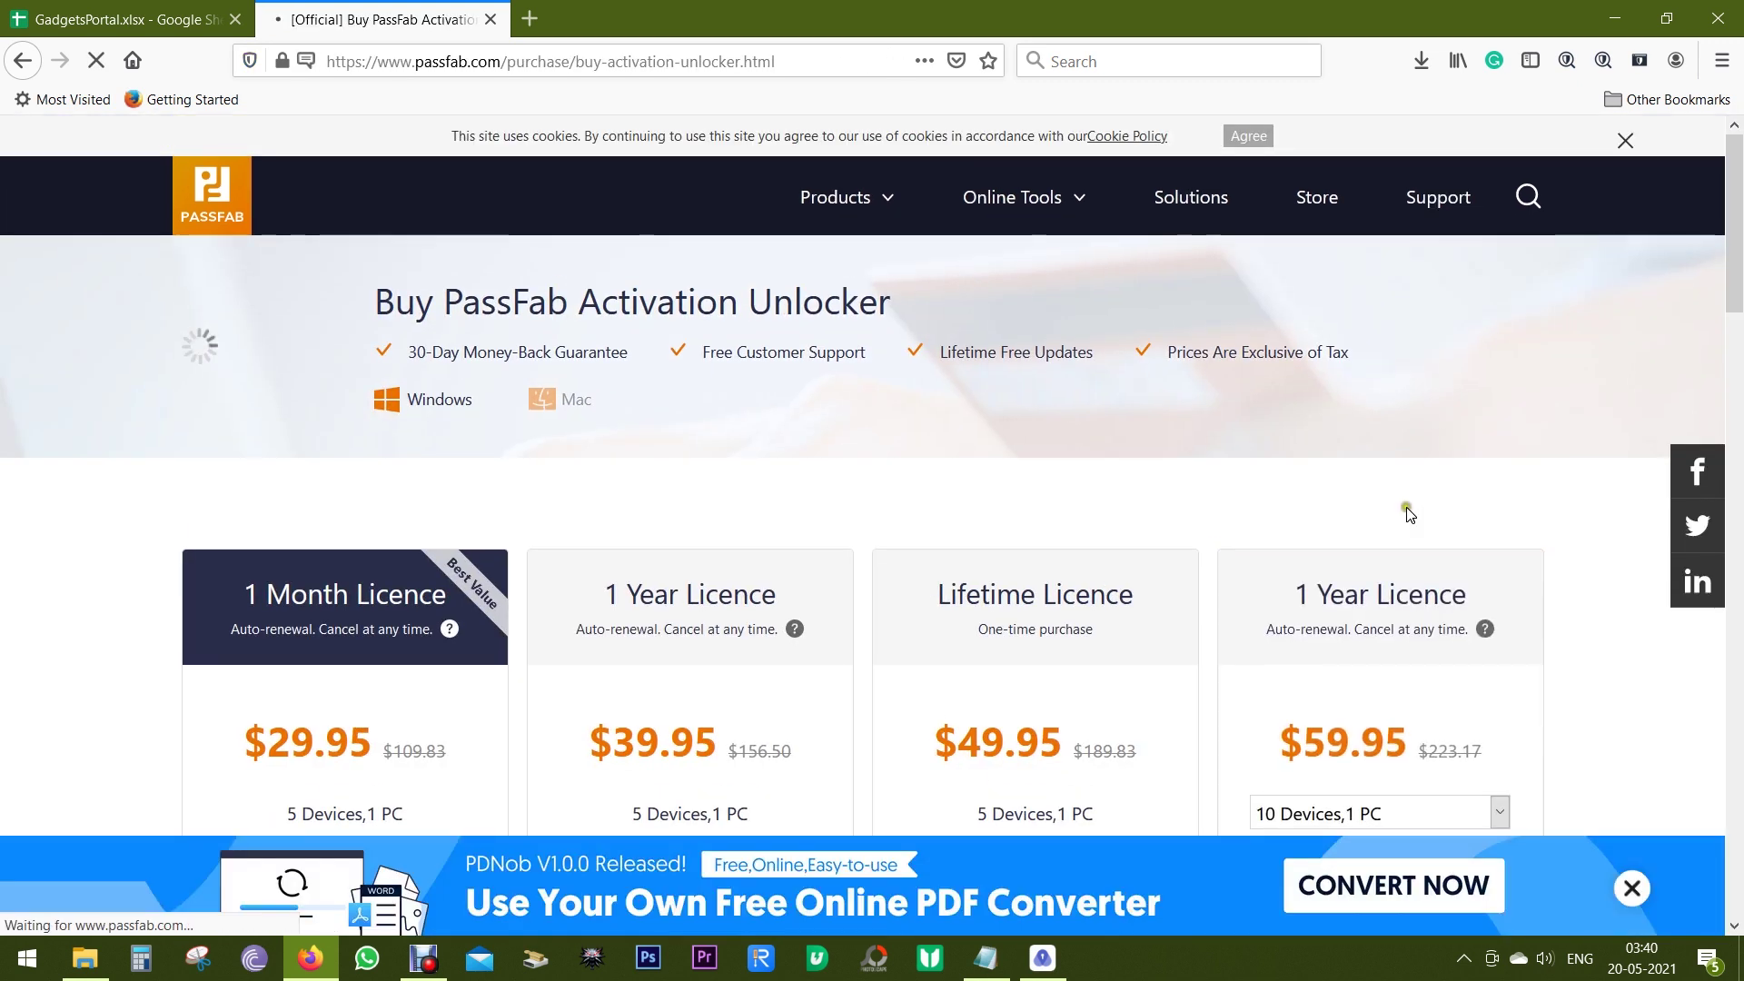
pyautogui.scroll(-3, 1562, 487)
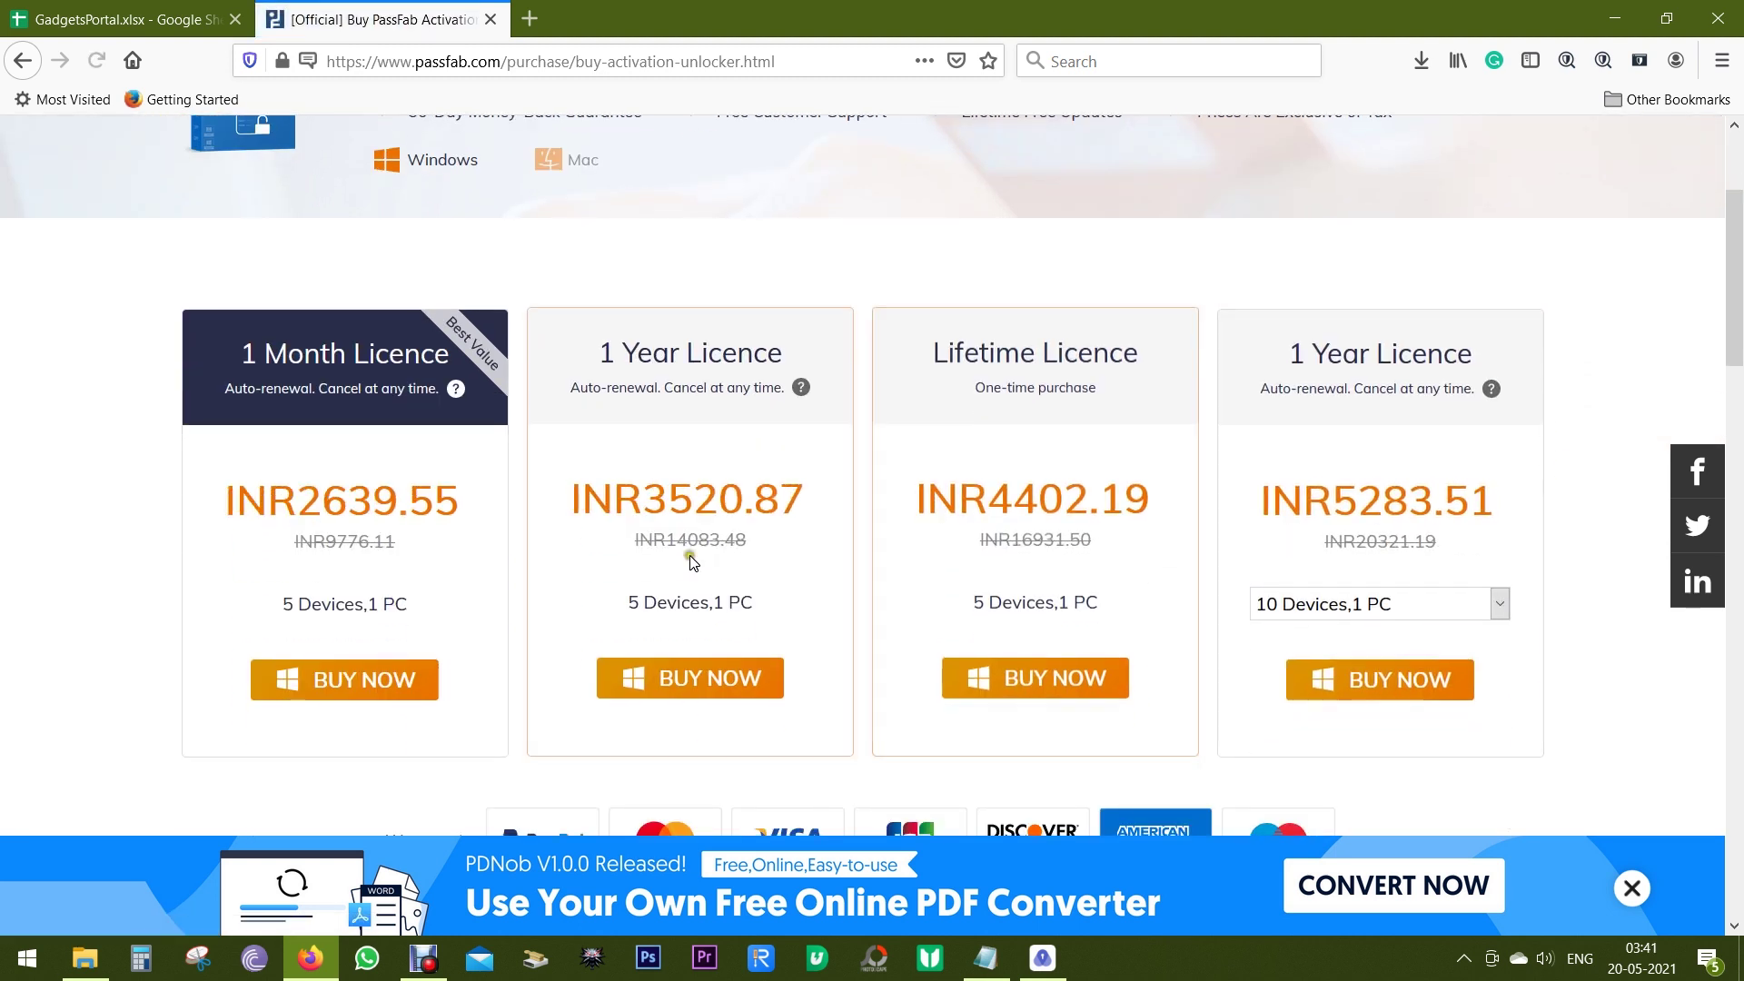